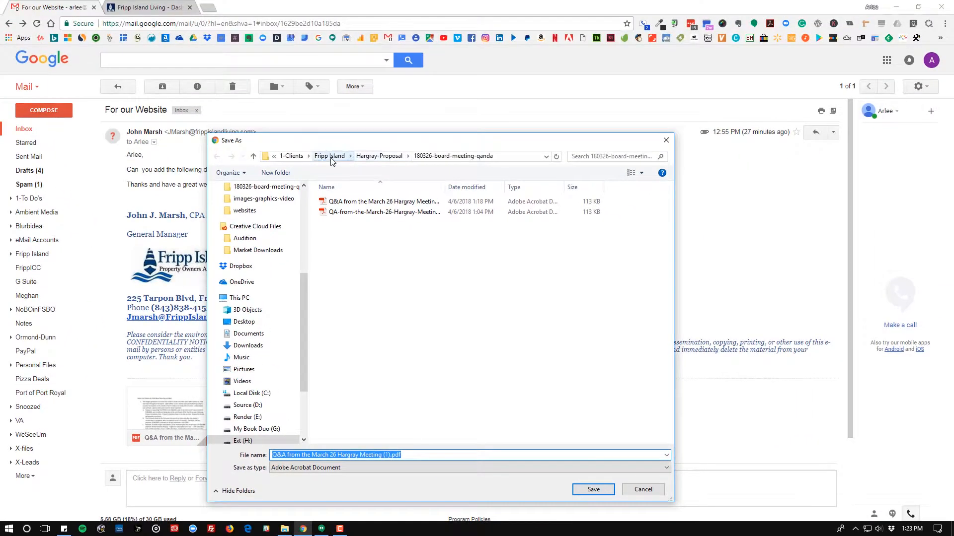
click(330, 156)
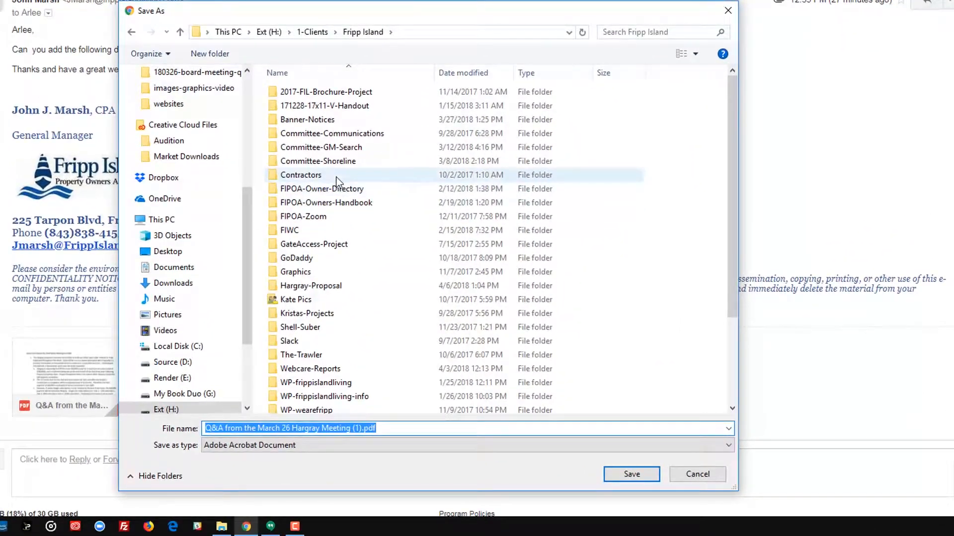
double_click(315, 287)
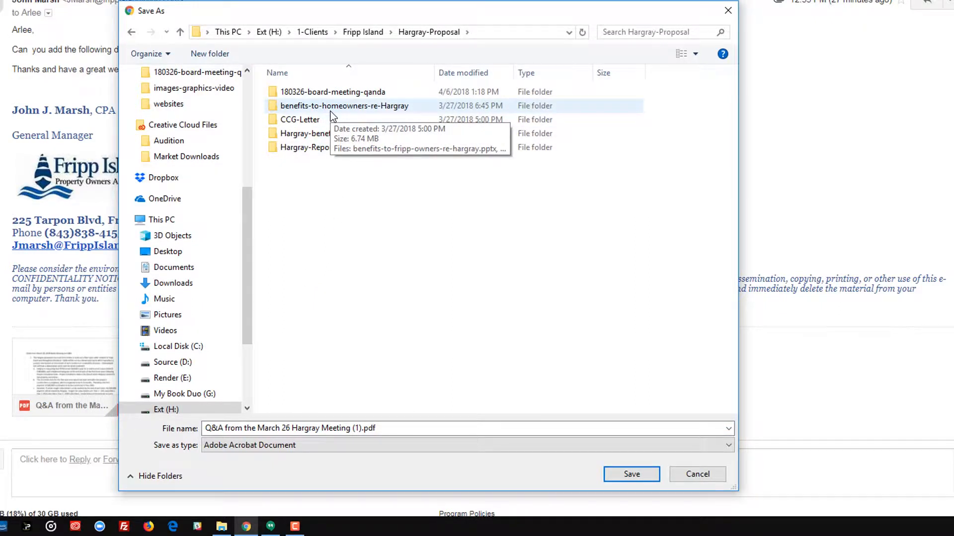
mouse_move(346, 98)
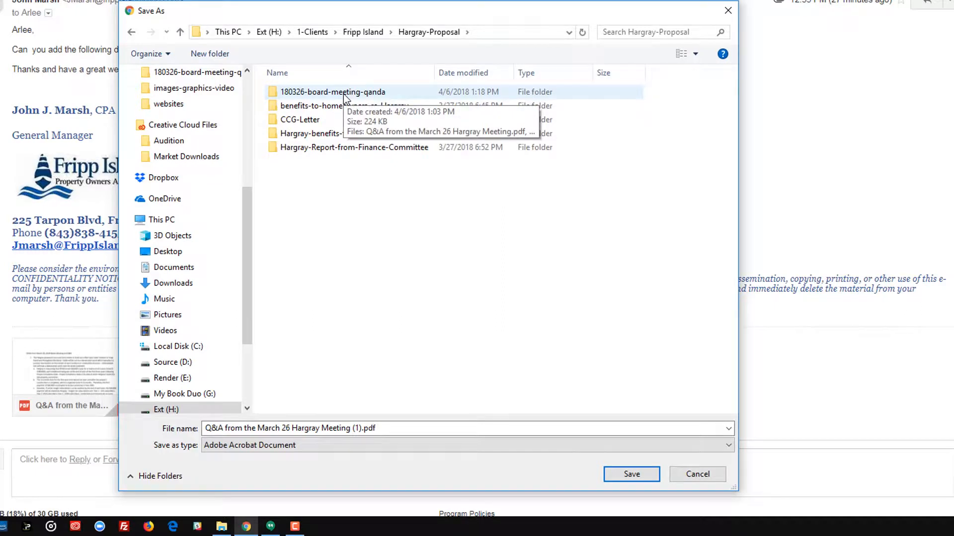
double_click(330, 93)
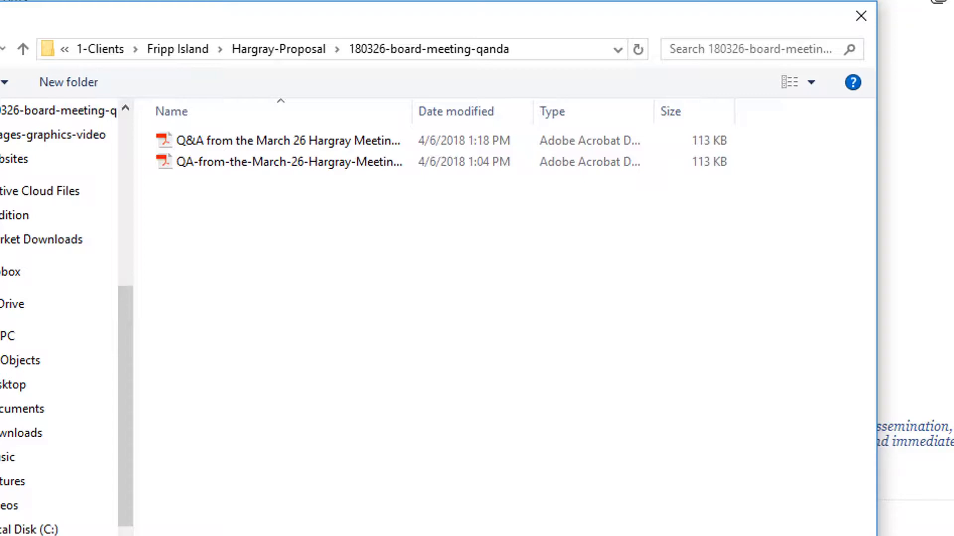
key(Escape)
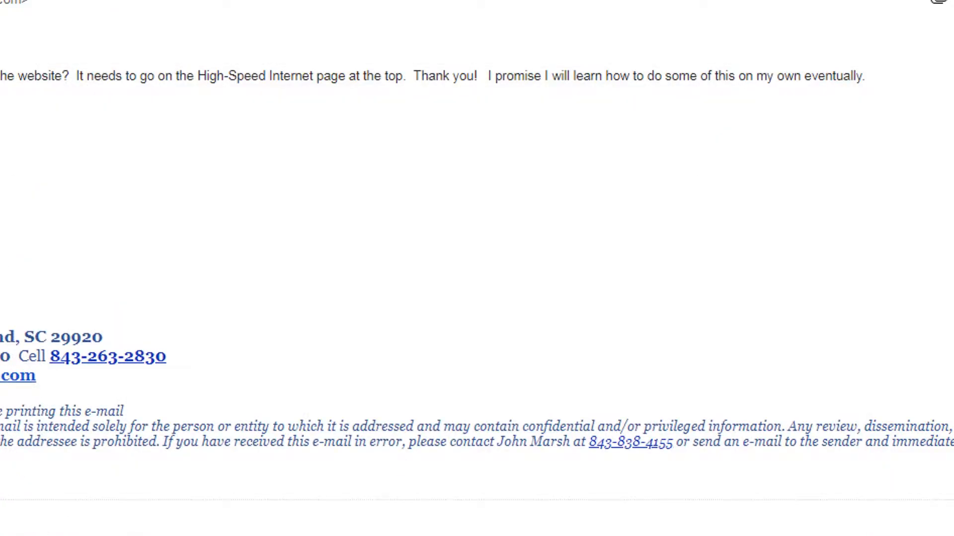
- Switch to File Explorer and examine the meeting PDF file names in the 180326-board-meeting-qanda folder
click(279, 534)
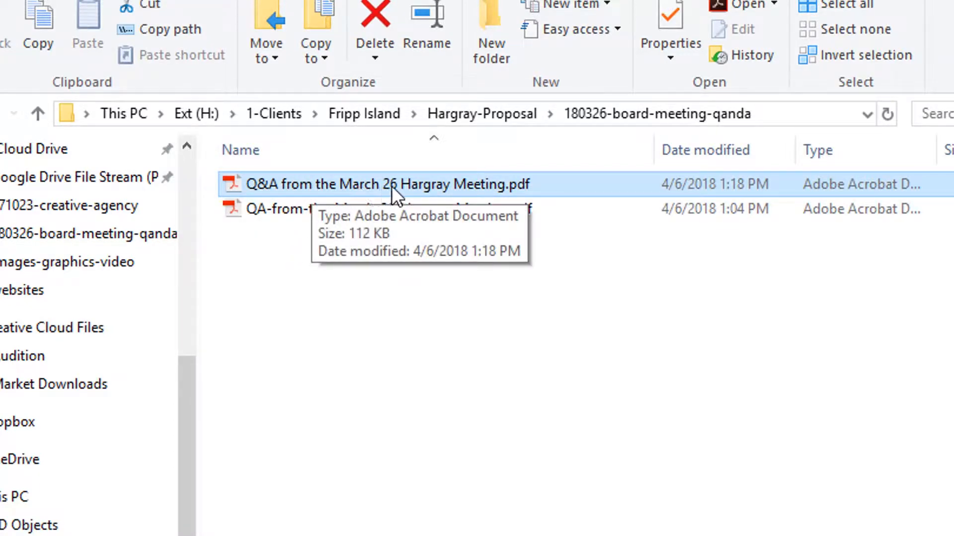
click(398, 342)
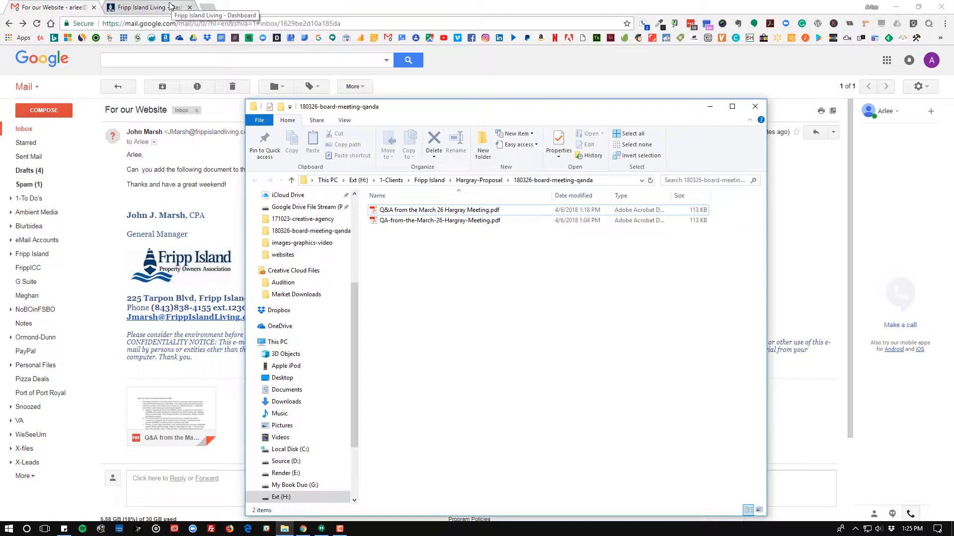
- Switch to the Fripp Island Living WordPress dashboard and look through the existing files in the Media Library
click(169, 6)
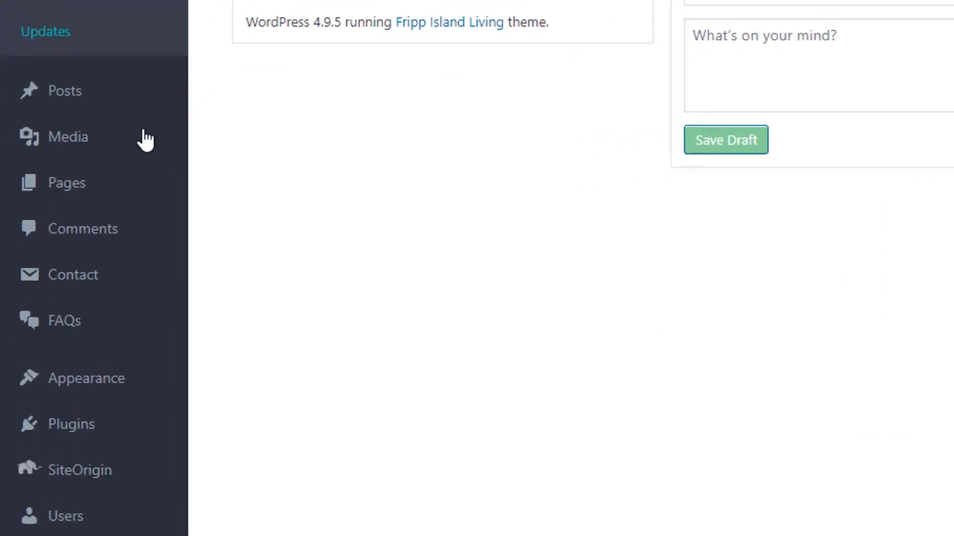
mouse_move(28, 212)
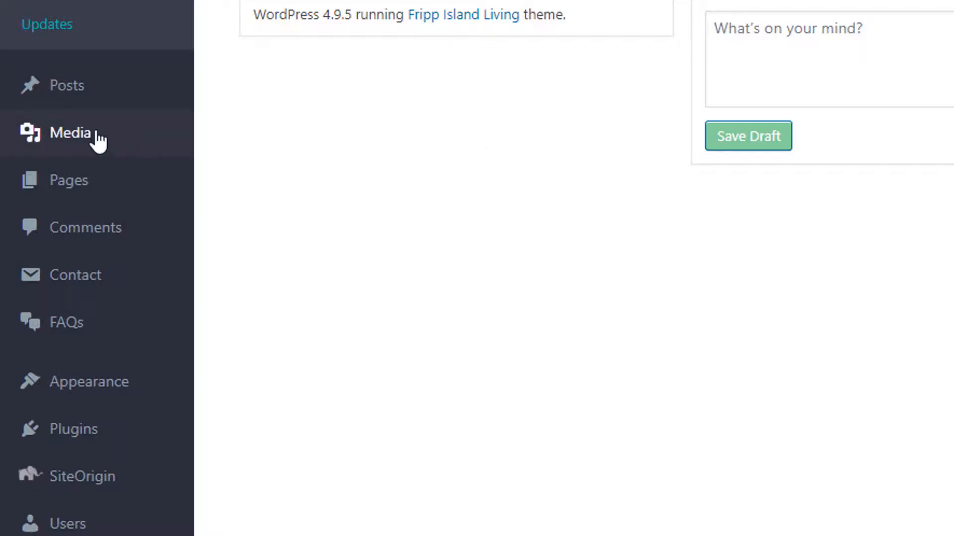
mouse_move(95, 141)
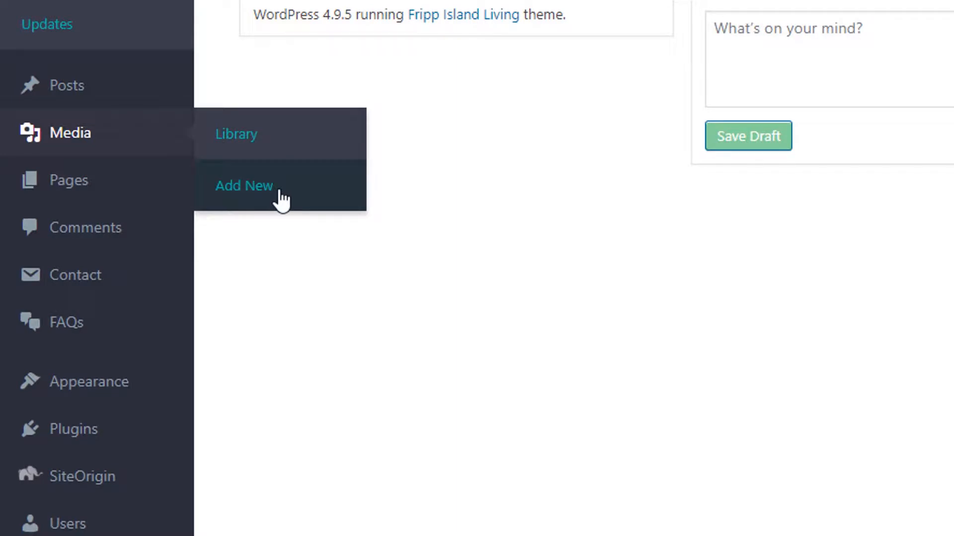
mouse_move(138, 135)
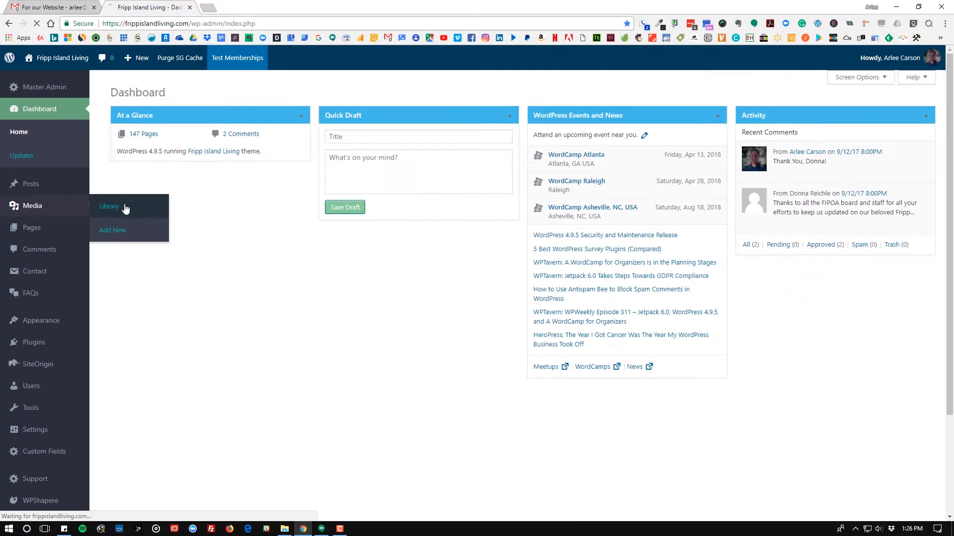
click(234, 140)
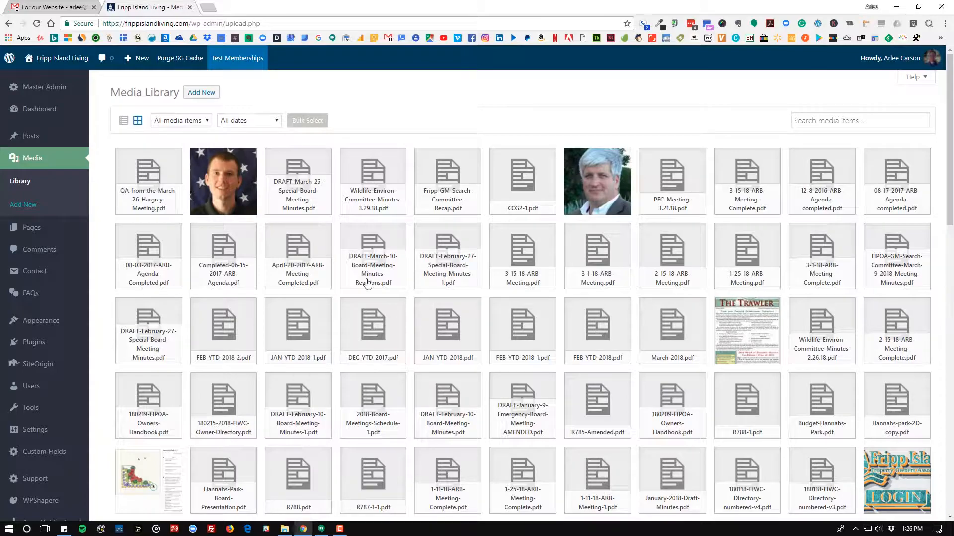
scroll(566, 208, down, 4)
scroll(368, 284, down, 3)
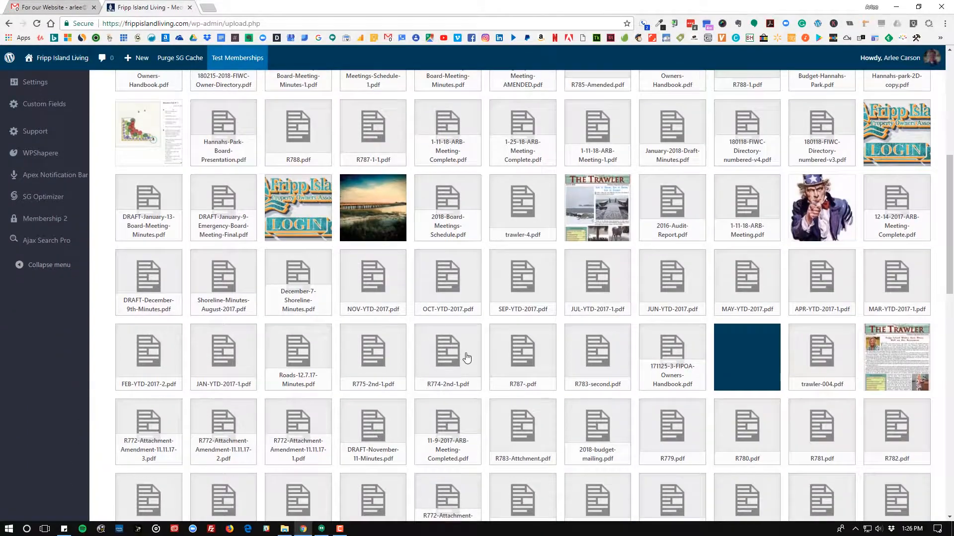
scroll(469, 355, up, 3)
scroll(468, 355, up, 4)
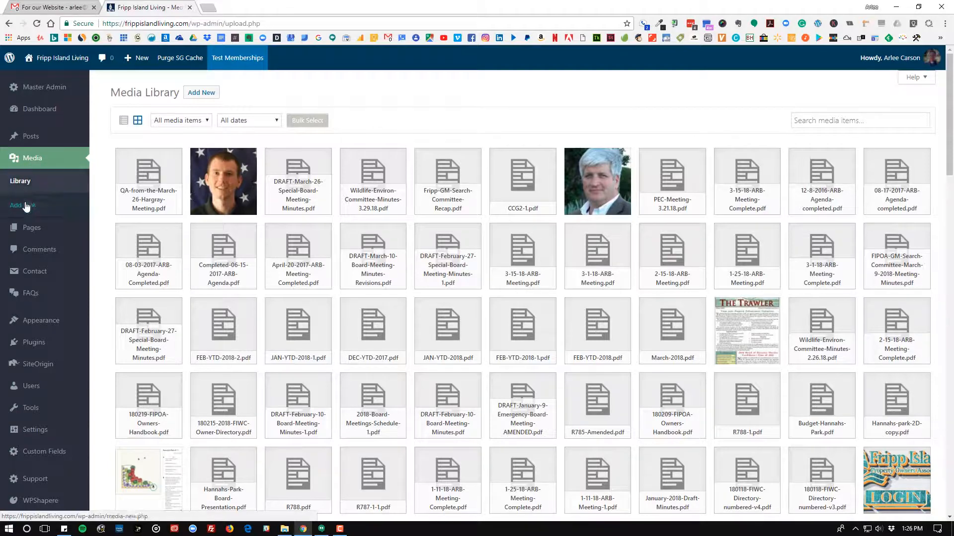
- Return to the WordPress dashboard and open the page for uploading new media
mouse_move(52, 93)
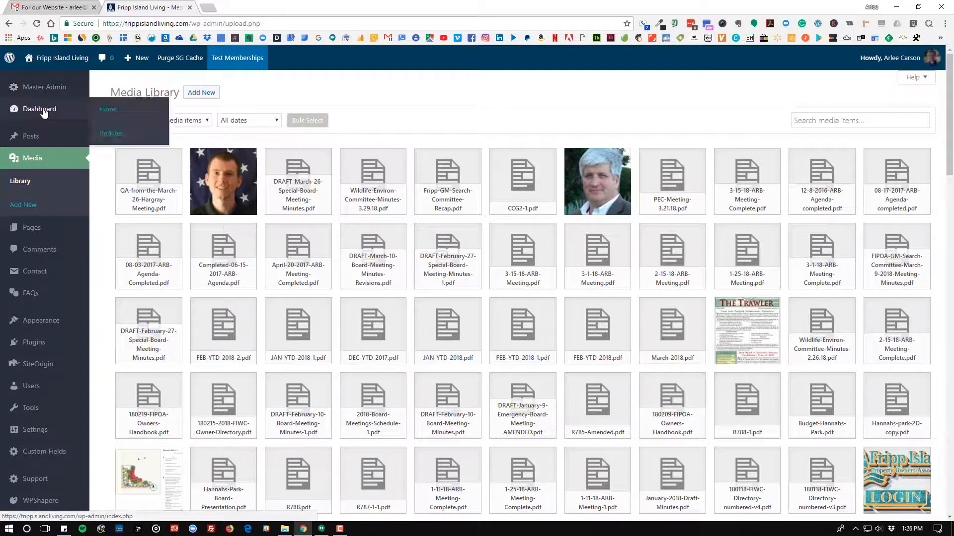
click(37, 109)
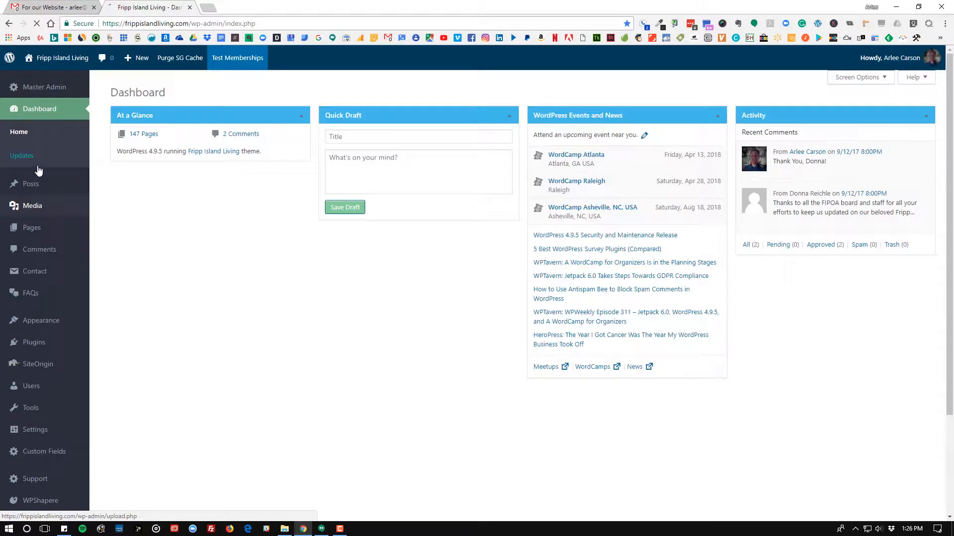
mouse_move(38, 208)
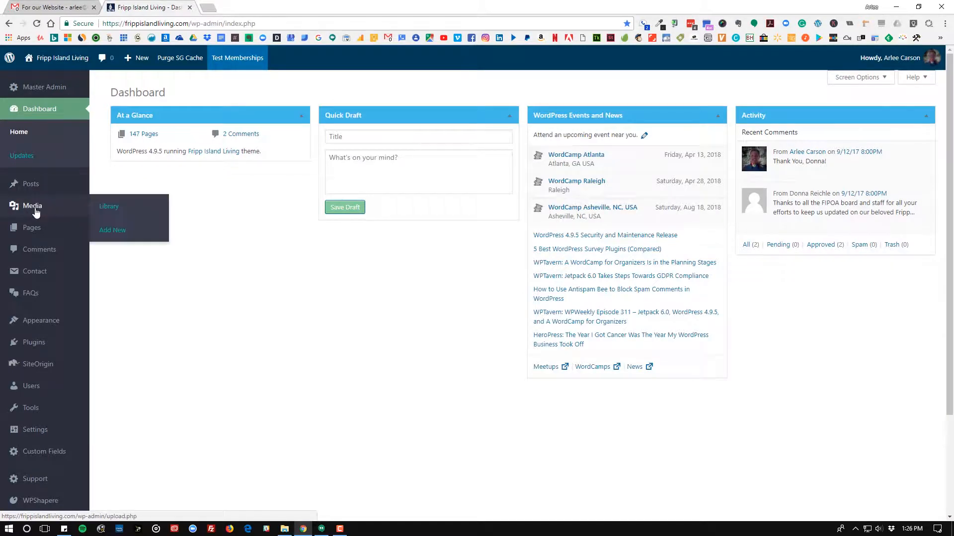
click(110, 230)
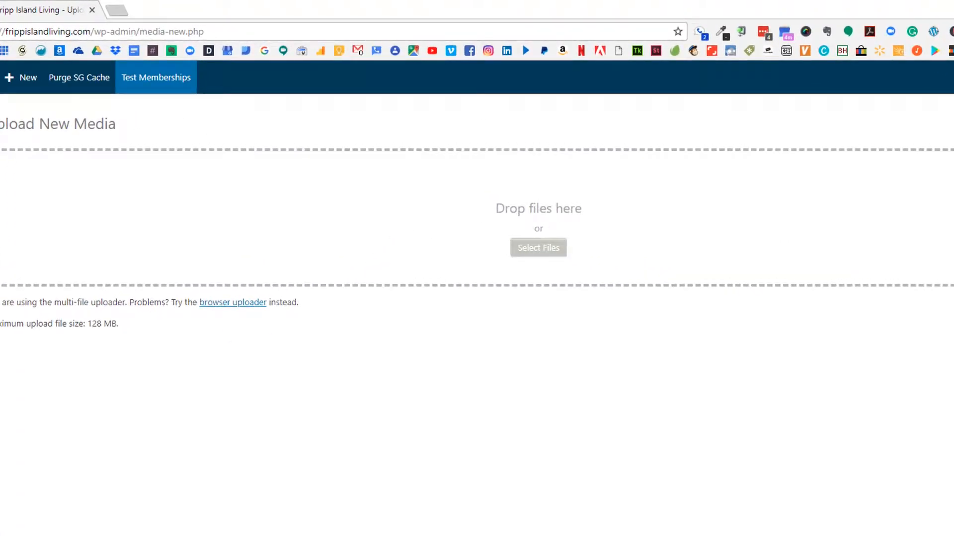
- Upload QA-from-the-March-26-Hargray-Meeting.pdf from the 180326-board-meeting-qanda folder in File Explorer to the WordPress media uploader
key(alt+Tab)
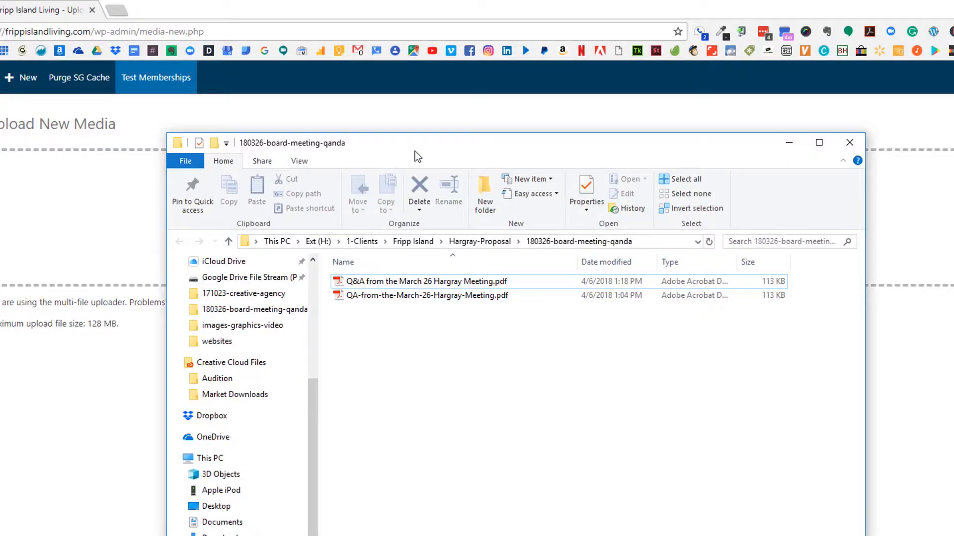
drag(415, 151, 548, 333)
click(514, 479)
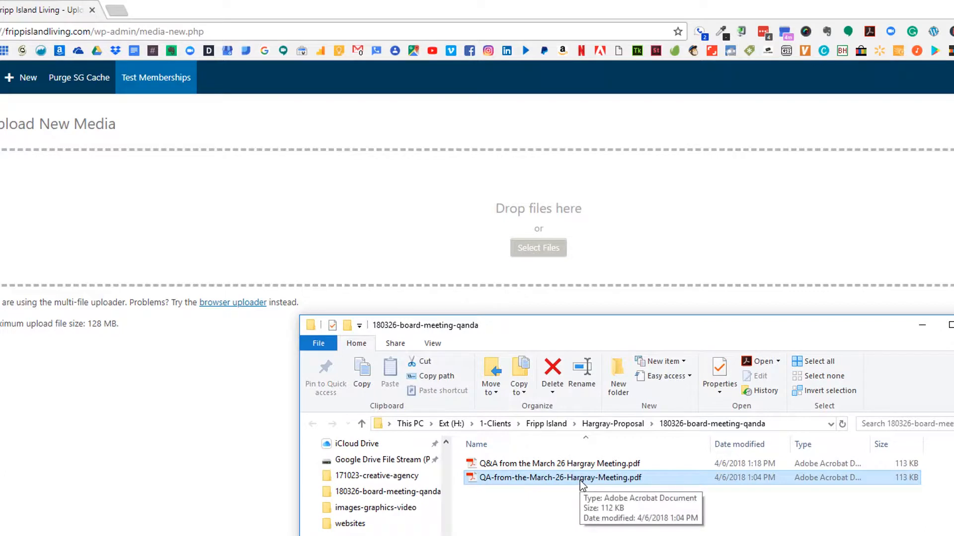
drag(579, 480, 551, 251)
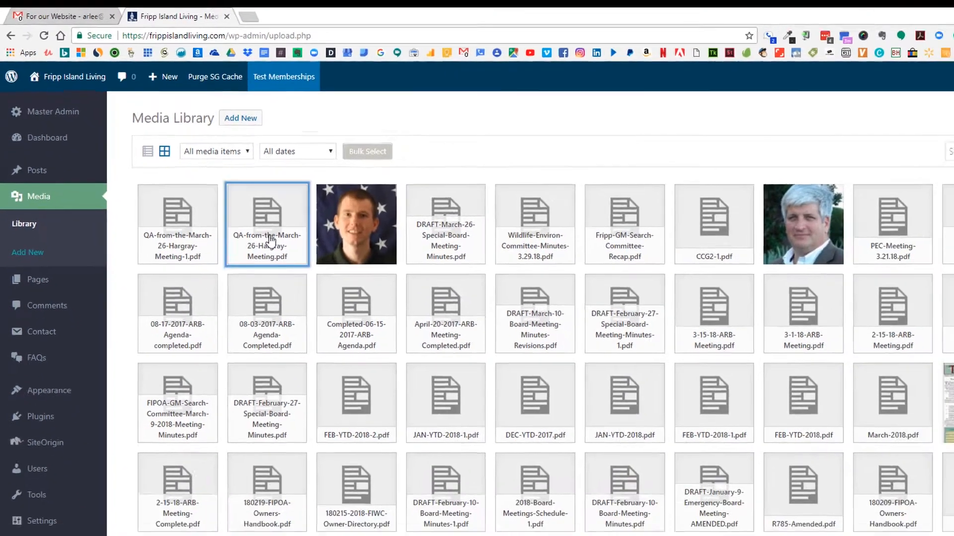
- Copy the full URL of QA-from-the-March-26-Hargray-Meeting.pdf from its attachment details in the Media Library, and close the details
click(321, 286)
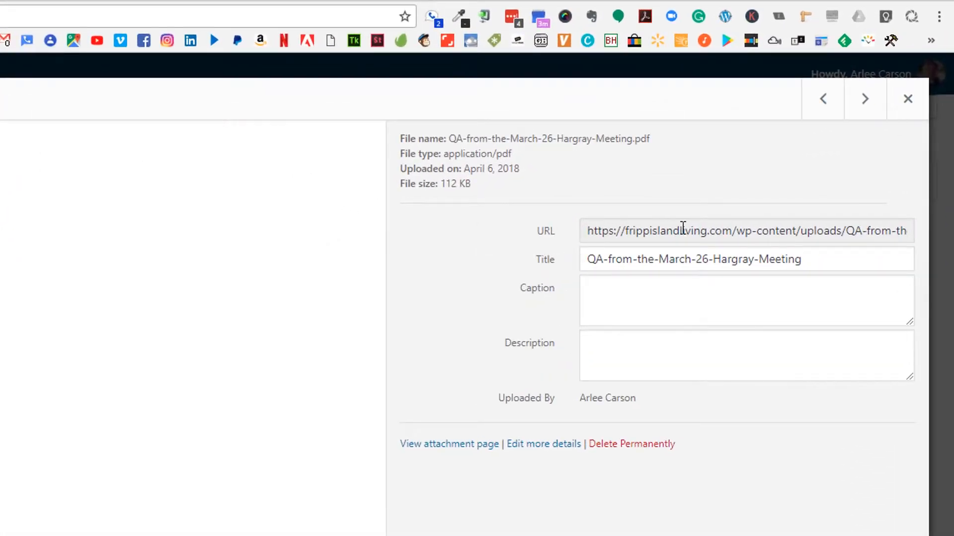
click(590, 230)
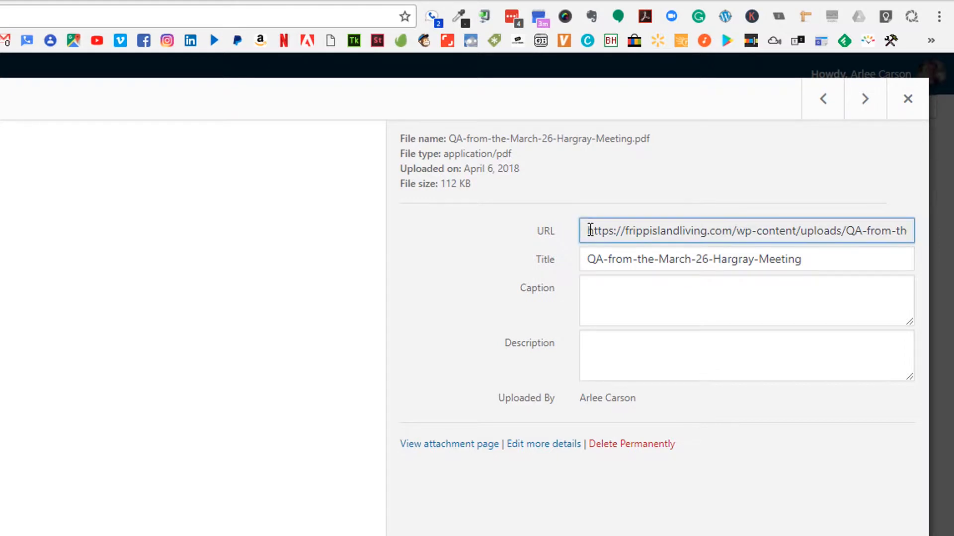
drag(595, 230, 906, 229)
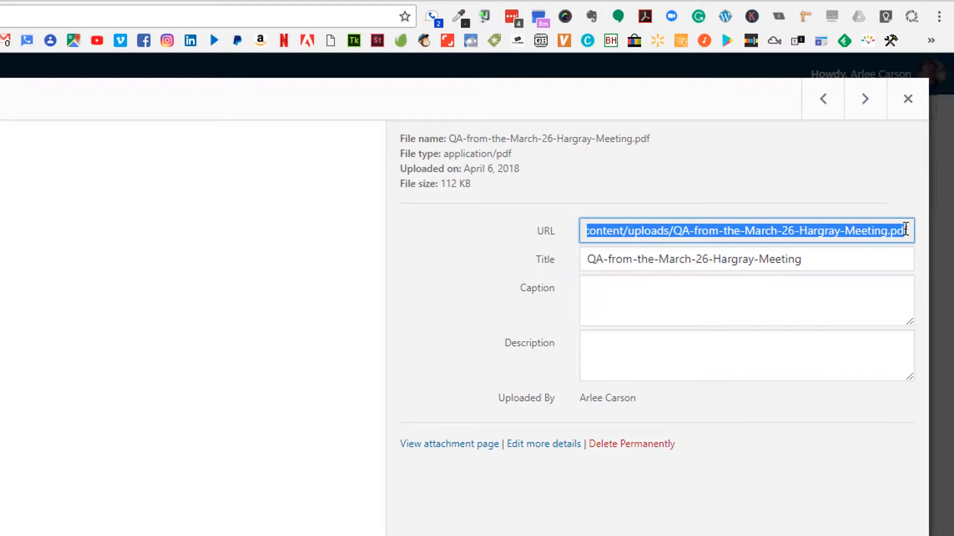
right_click(769, 232)
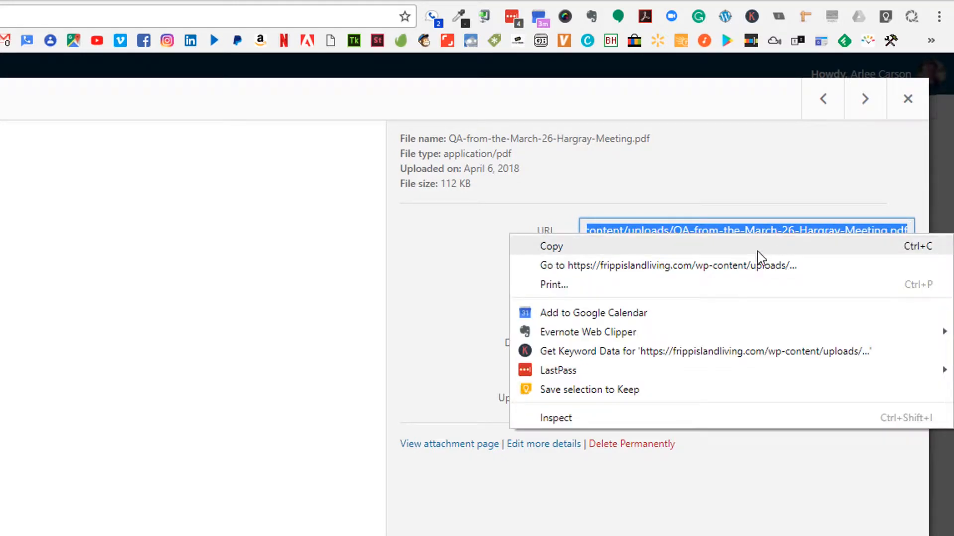
click(557, 248)
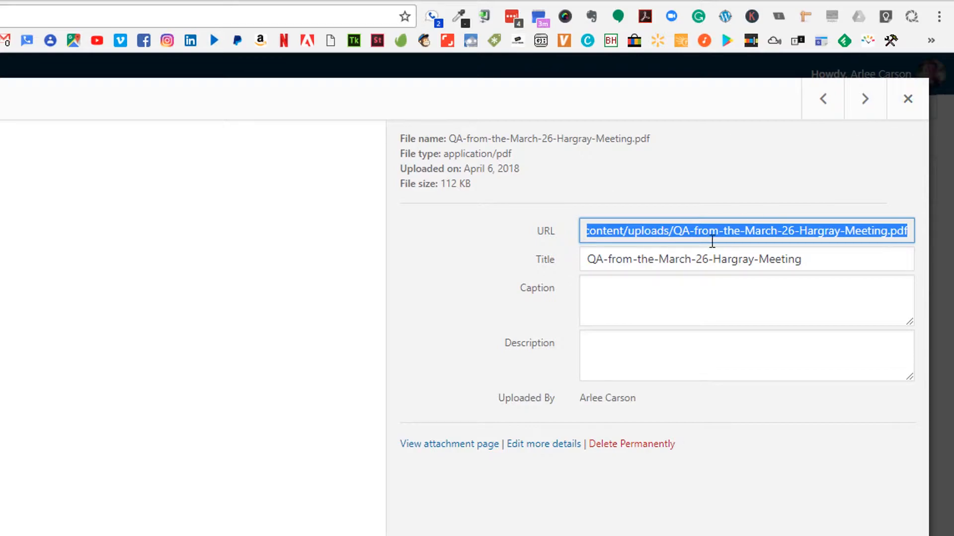
click(908, 98)
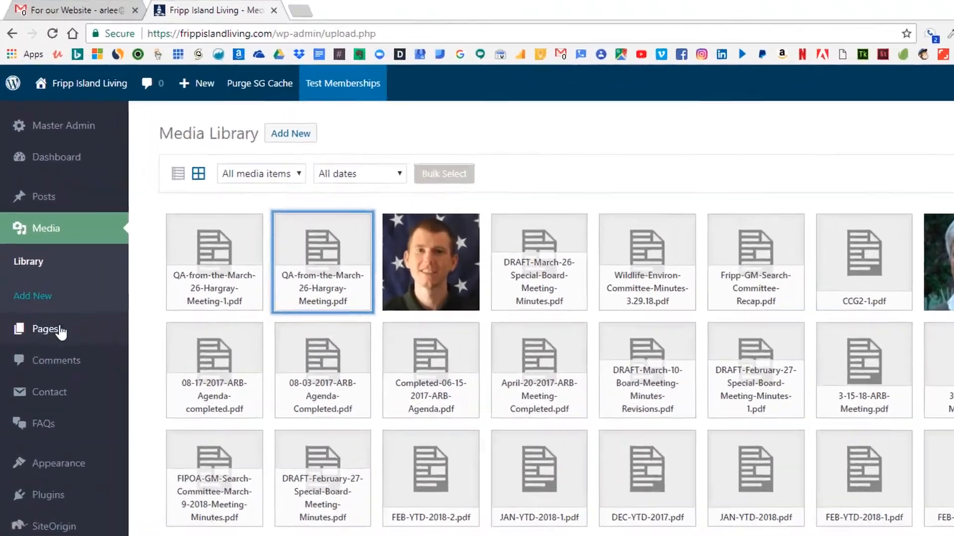
- Open the list of all site pages and search it for "internet"
mouse_move(59, 330)
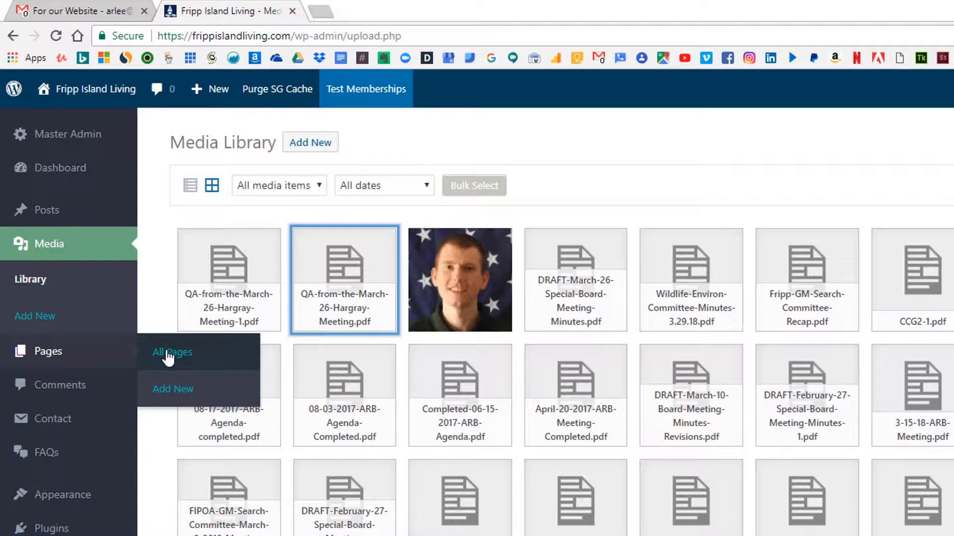
click(169, 354)
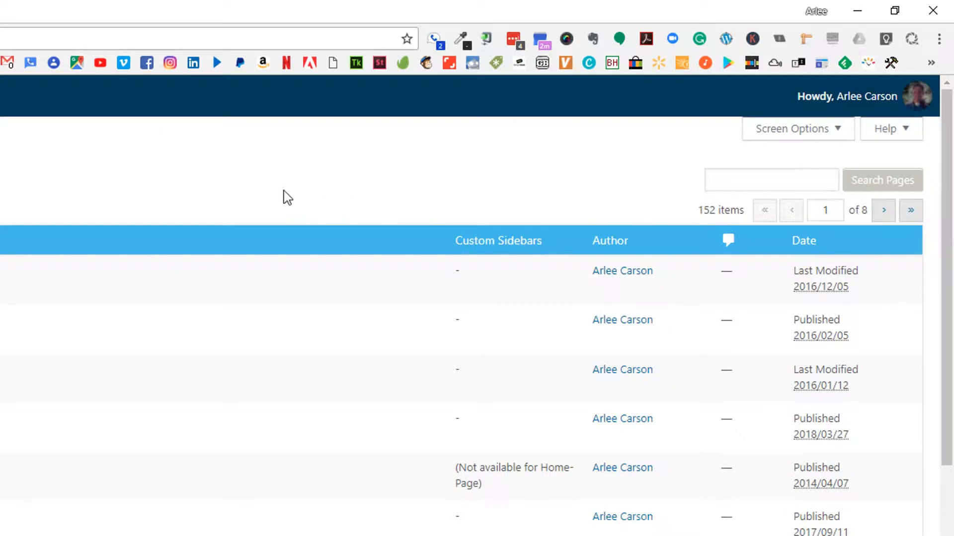
click(728, 177)
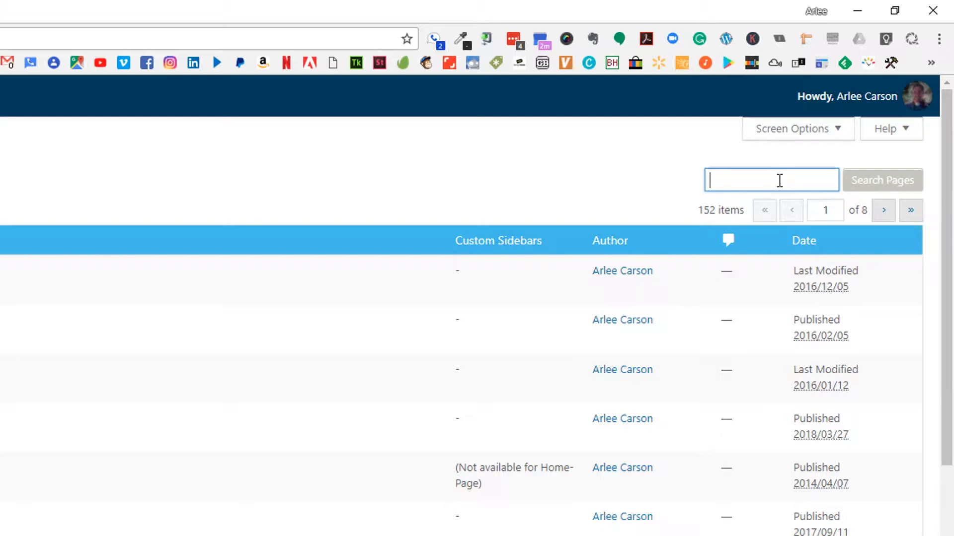
text(internet)
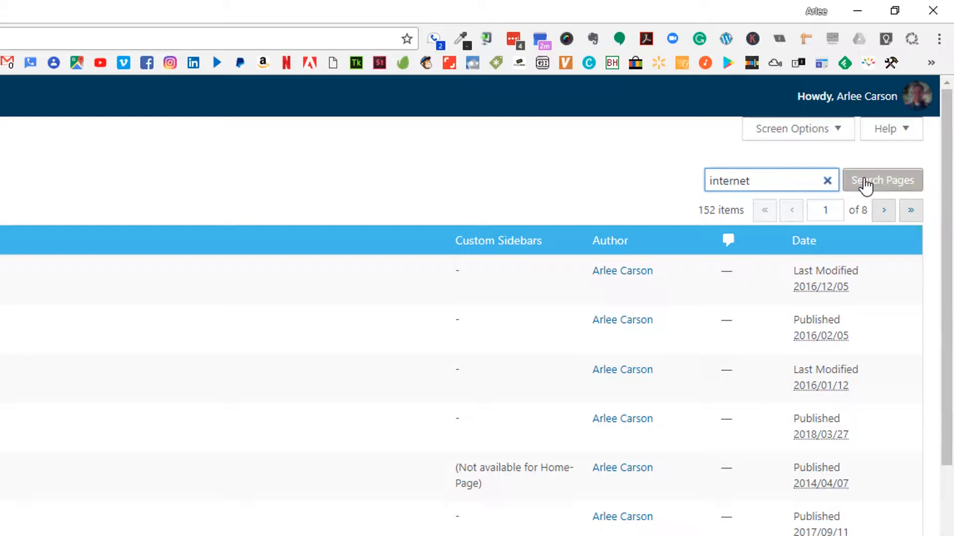
click(865, 184)
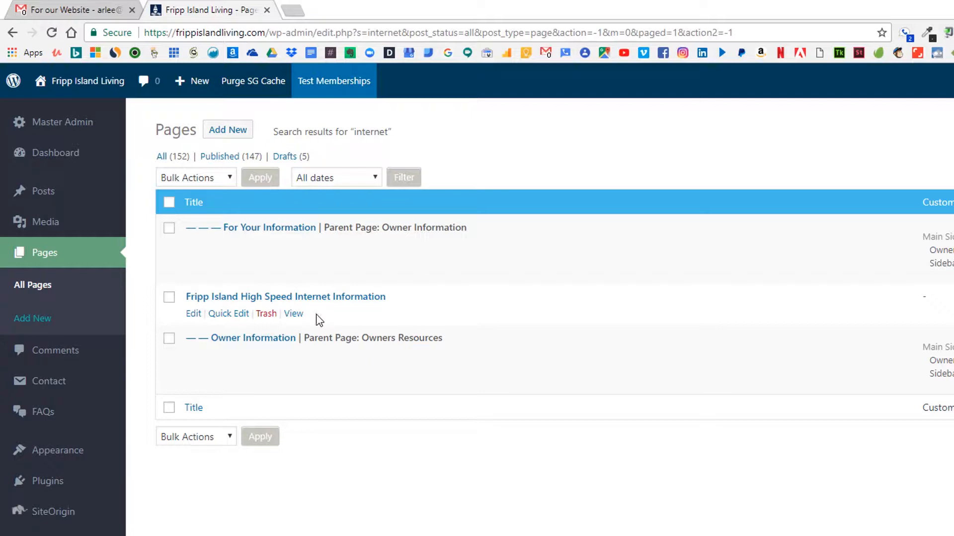
- View the live Fripp Island High Speed Internet Information page in a new browser tab
right_click(295, 316)
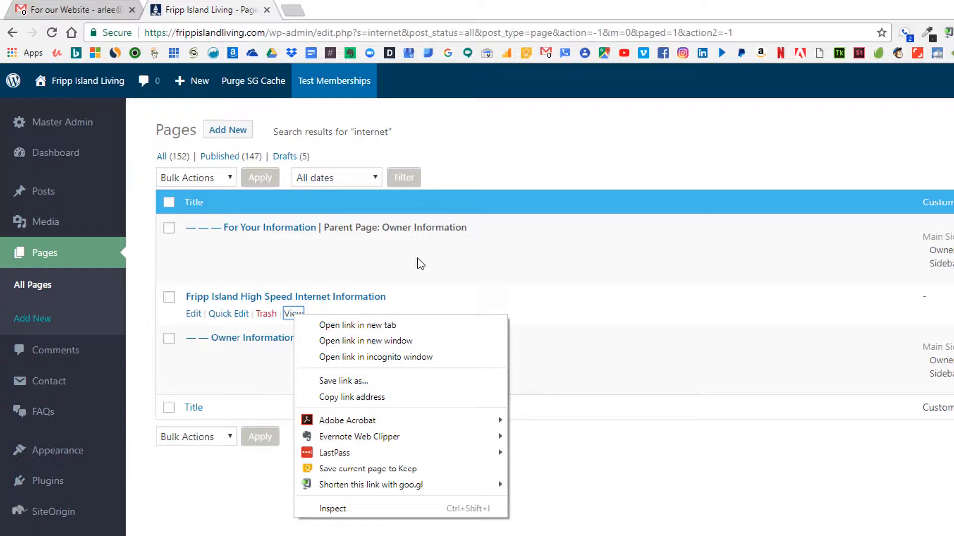
click(323, 325)
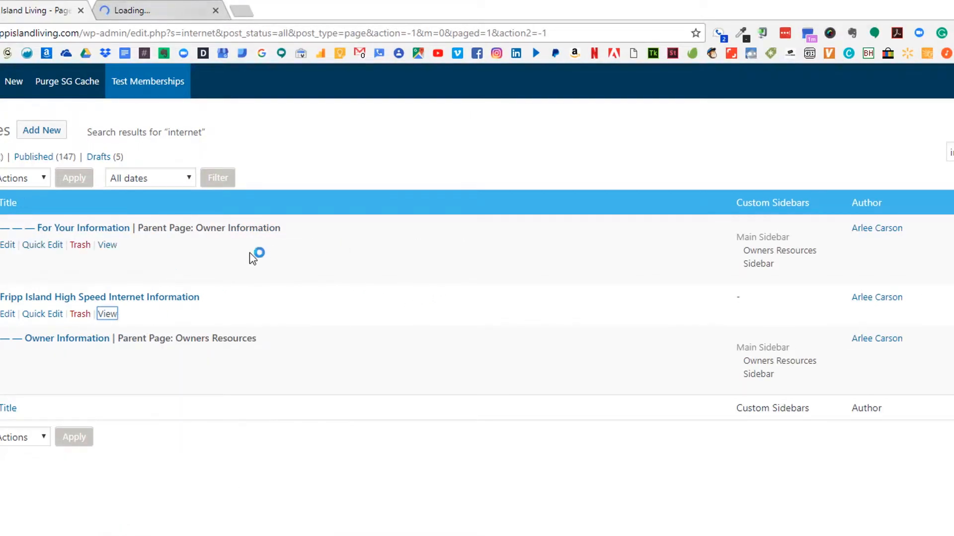
click(189, 13)
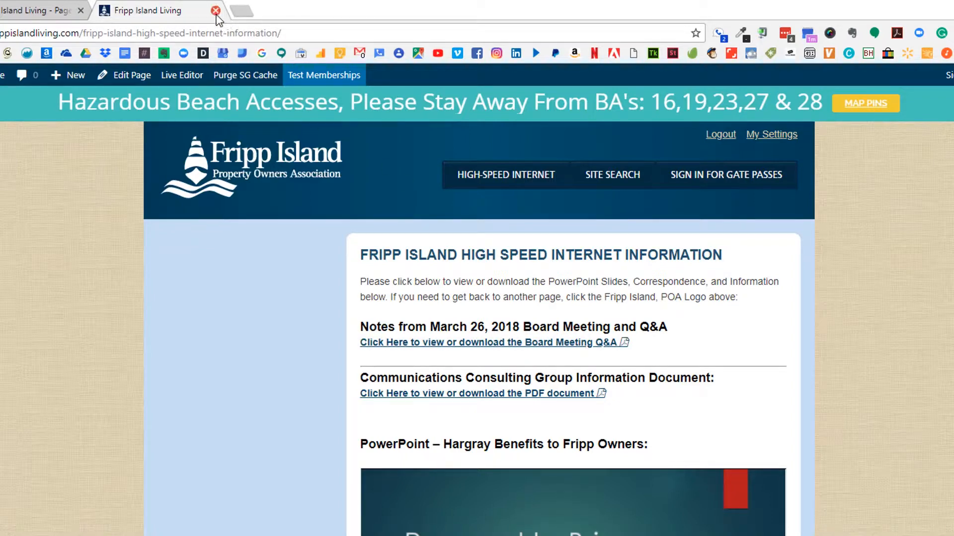
- Close the live page and open the first SiteOrigin Editor widget of the Fripp Island High Speed Internet Information page for editing
click(215, 10)
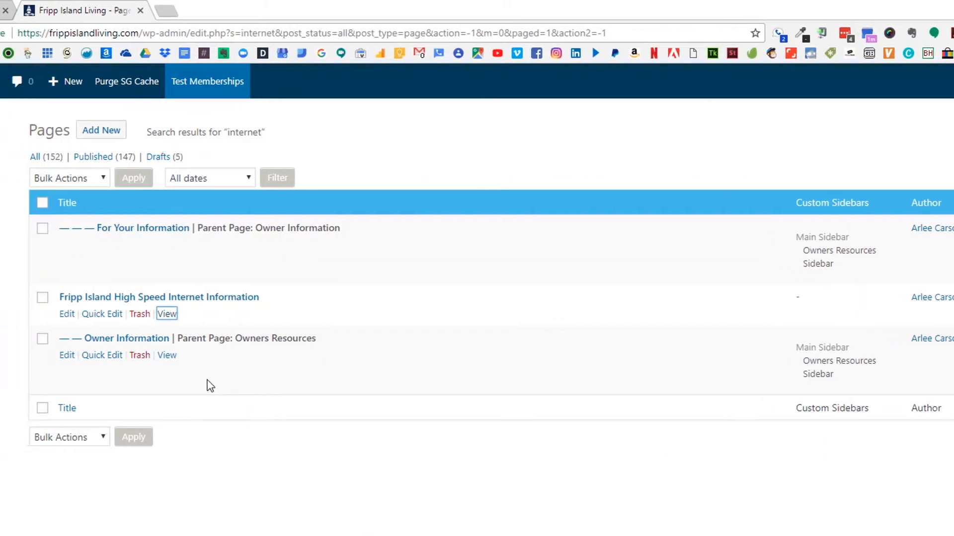
click(239, 298)
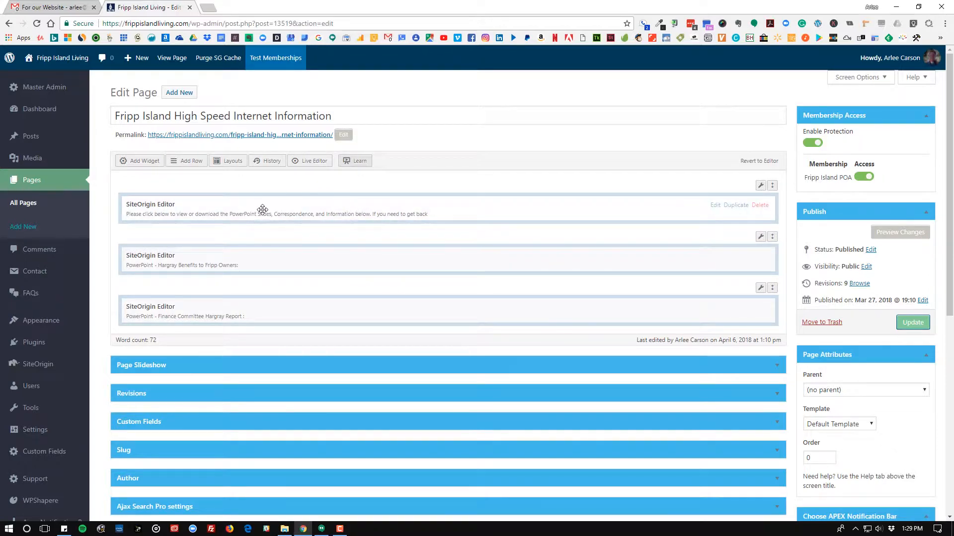
click(715, 205)
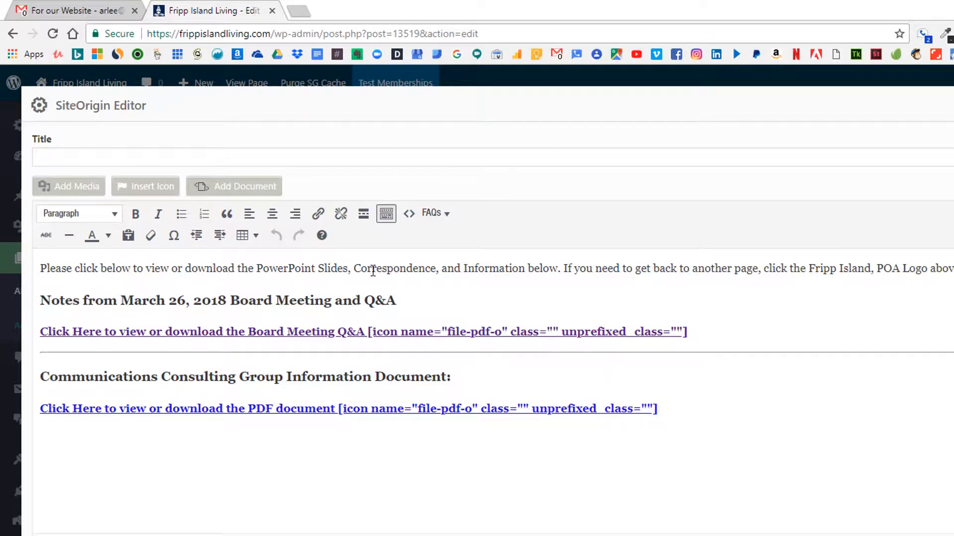
- Check the text formats of the intro paragraph and the "Notes from March 26, 2018 Board Meeting and Q&A" heading
click(195, 268)
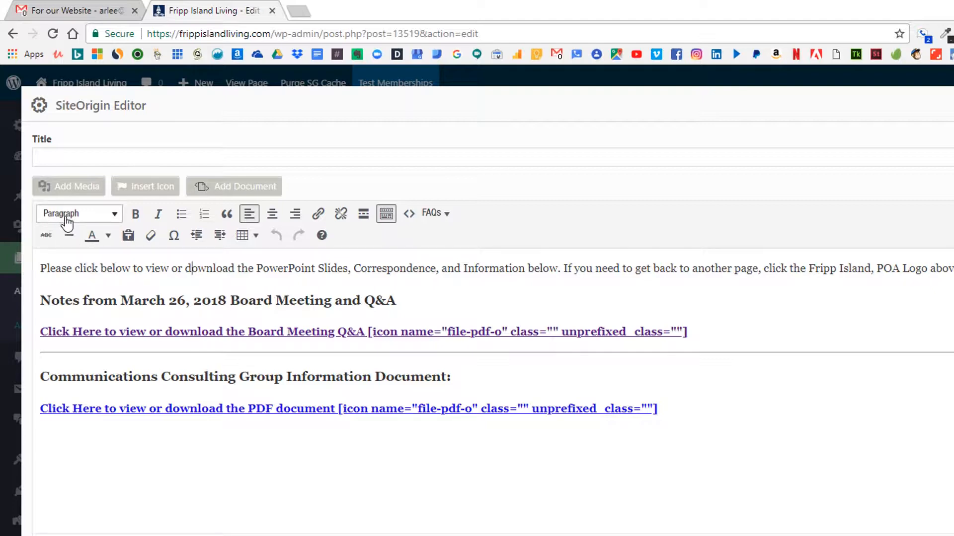
click(142, 302)
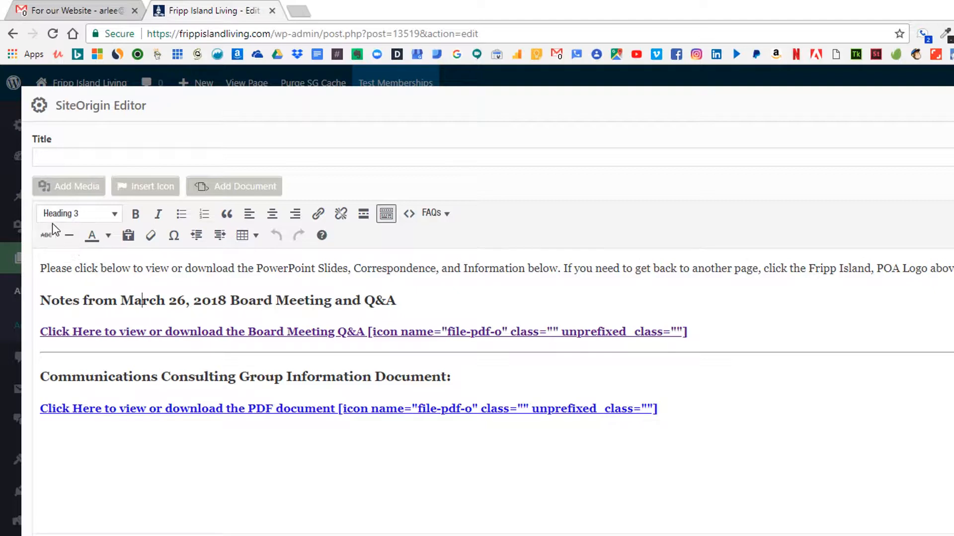
click(112, 219)
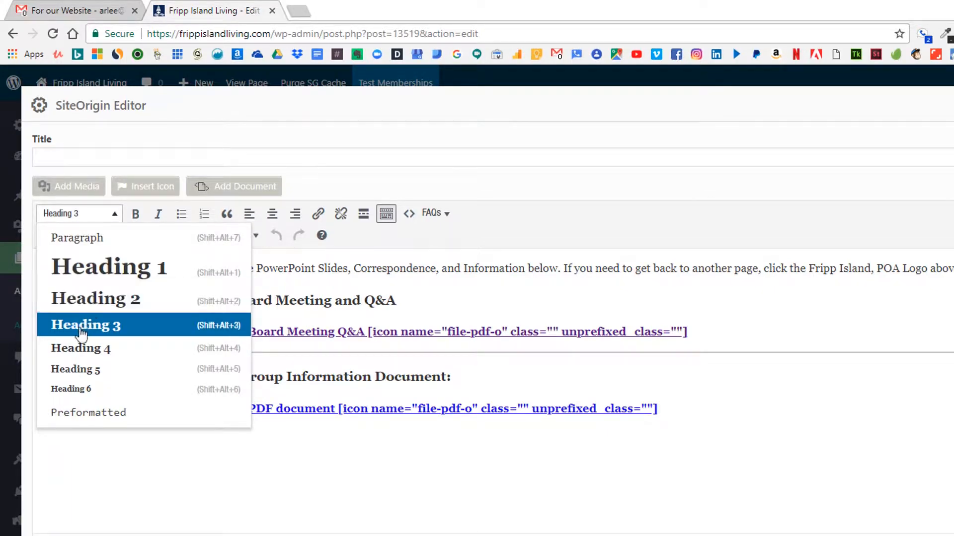
click(516, 212)
- Format the "Notes from March 26, 2018 Board Meeting and Q&A" line as Heading 1
drag(401, 299, 35, 303)
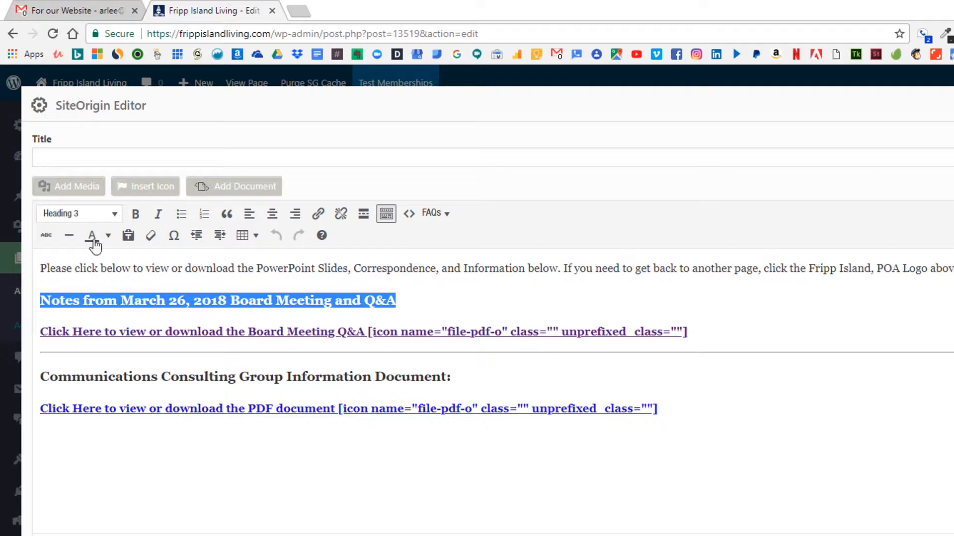
click(113, 215)
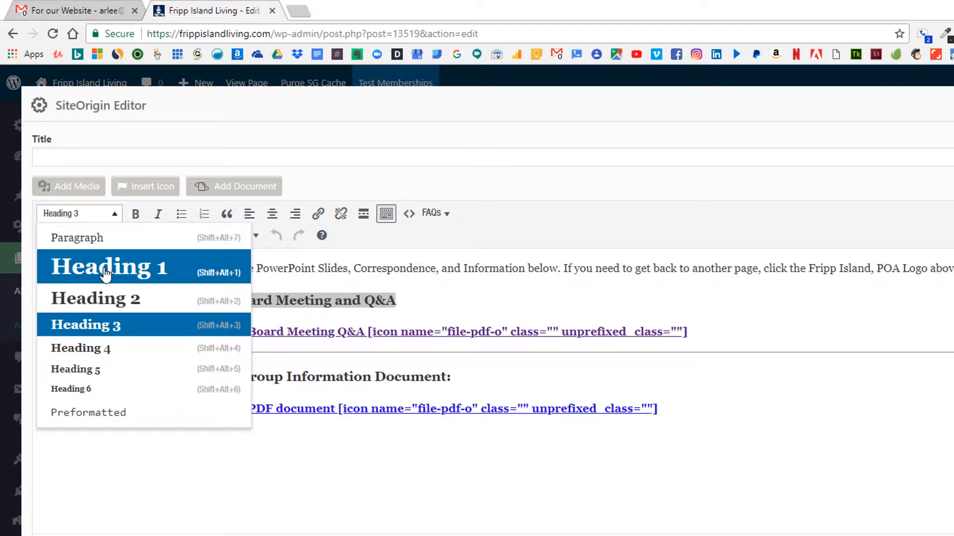
click(166, 271)
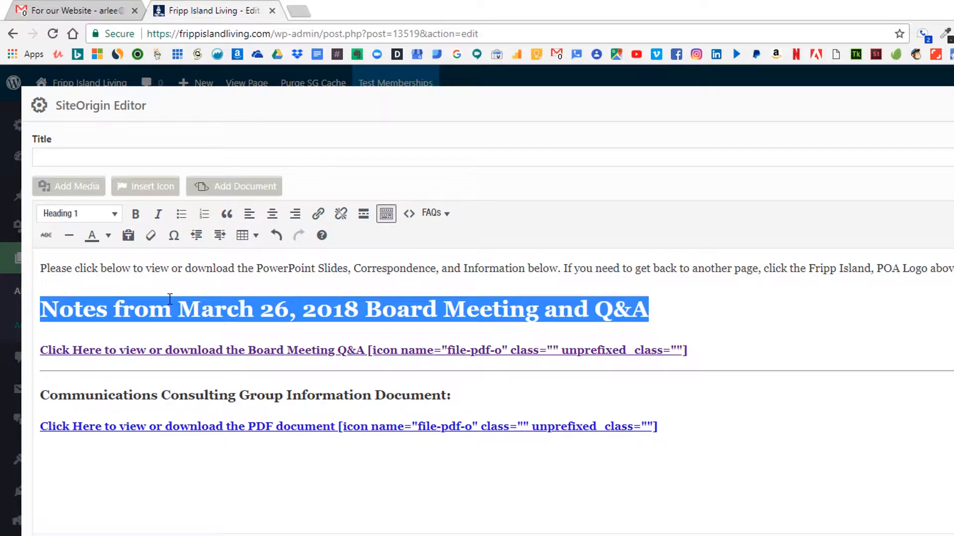
click(651, 312)
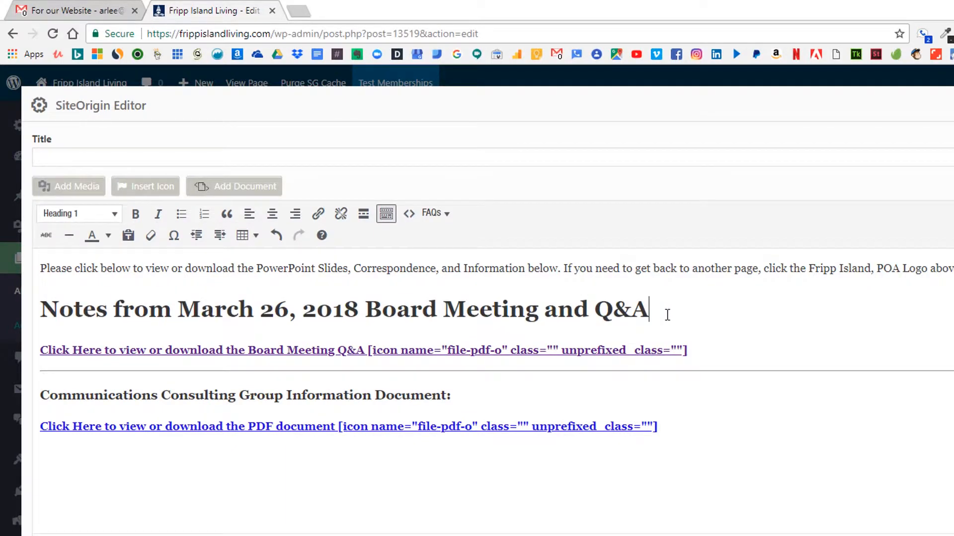
- Set the "Notes from March 26, 2018 Board Meeting and Q&A" line back to Heading 3
drag(667, 314, 40, 301)
click(106, 213)
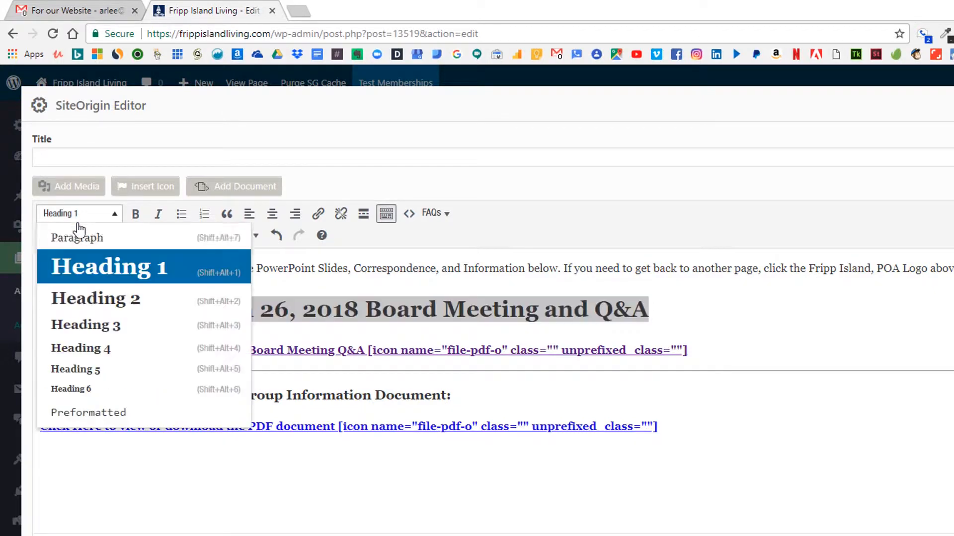
click(86, 328)
- Add a new line reading "Click Here" directly below the March 26, 2018 Board Meeting and Q&A heading
click(498, 313)
click(505, 296)
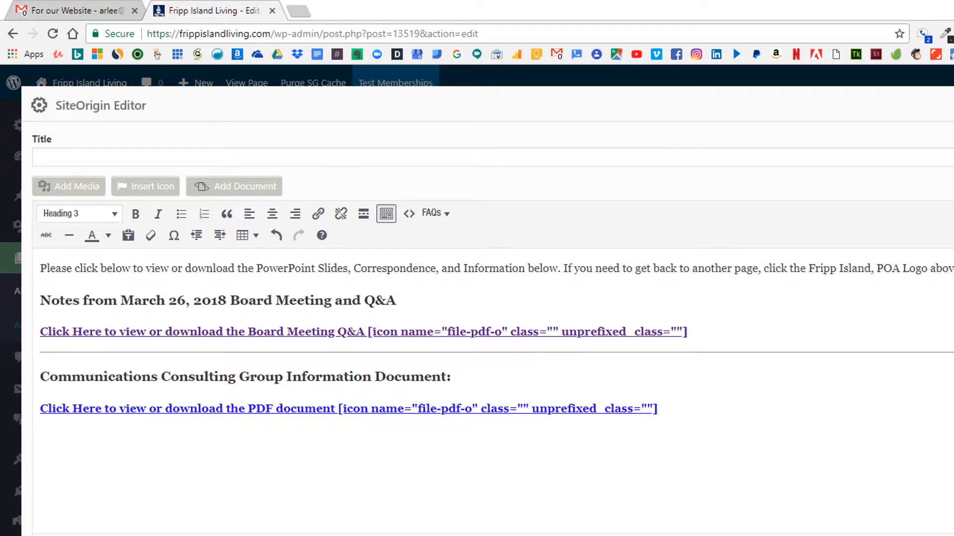
key(Return)
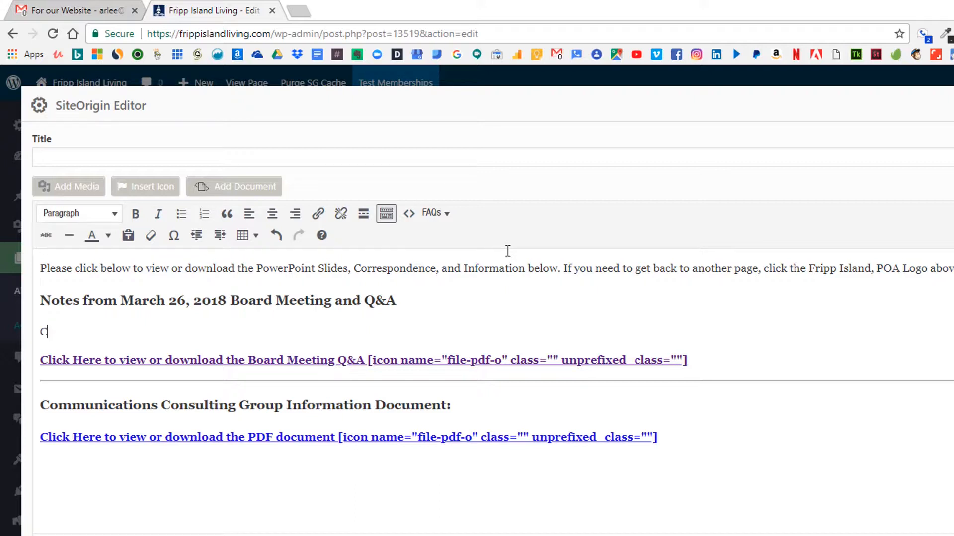
text(Click Here)
- Start a link on the new "Click Here" text and paste the copied QA-from-the-March-26-Hargray-Meeting.pdf URL as its destination in the link settings
drag(93, 332, 41, 334)
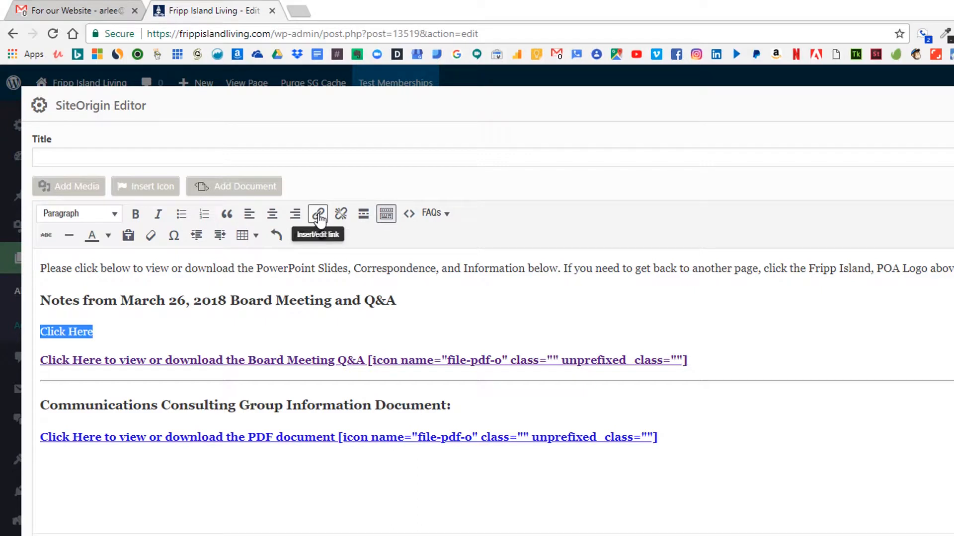
click(319, 216)
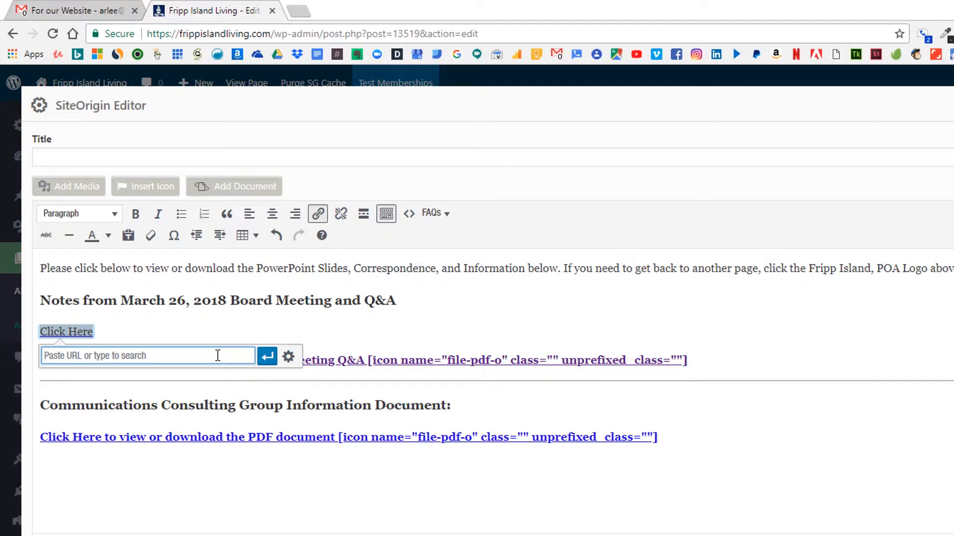
click(288, 358)
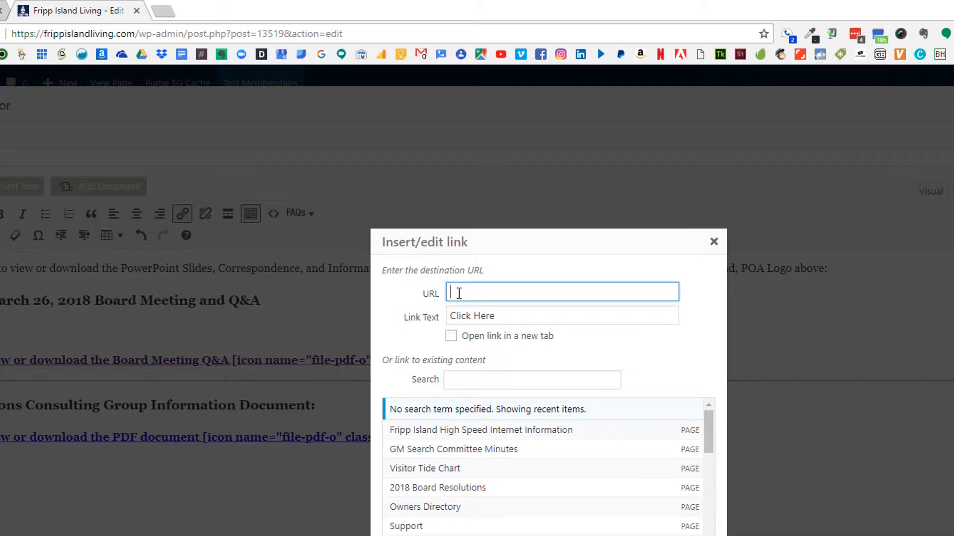
right_click(459, 293)
click(494, 377)
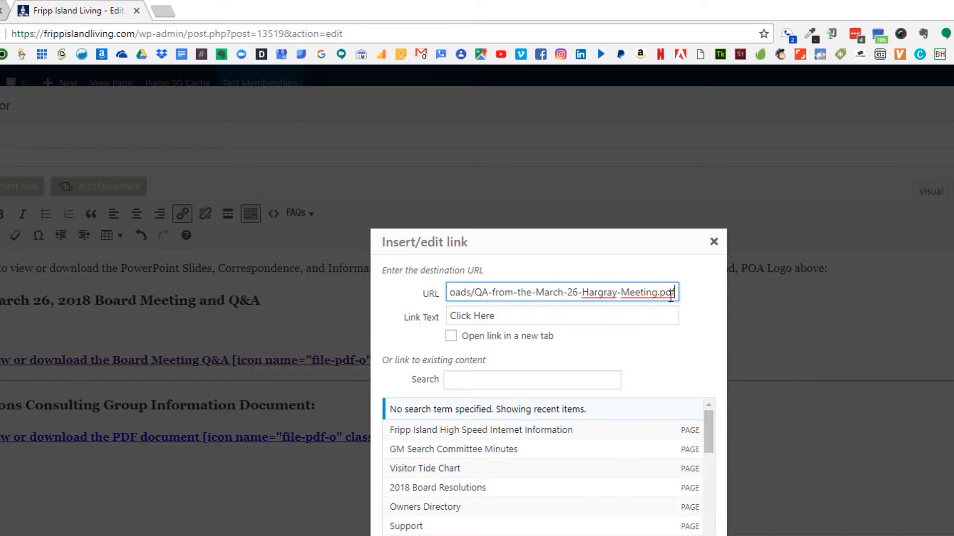
- Copy the link's destination URL, load it in a new browser tab to check the PDF, and close that tab
drag(675, 292, 385, 298)
right_click(486, 291)
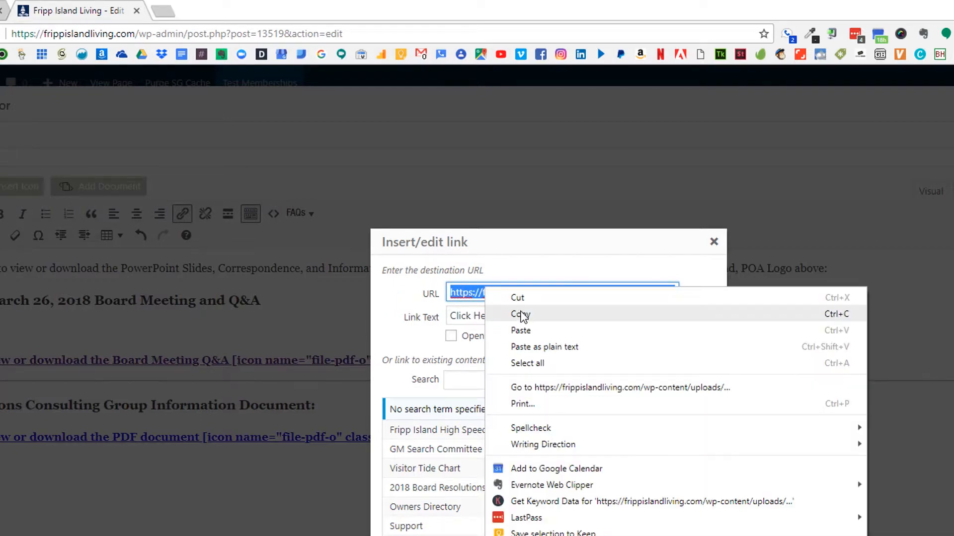
click(519, 314)
click(164, 10)
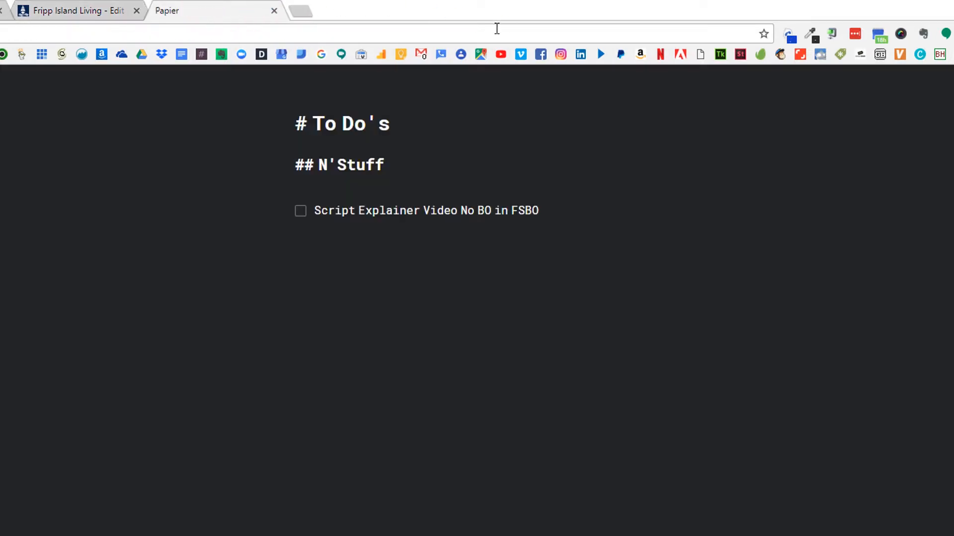
right_click(496, 29)
click(537, 117)
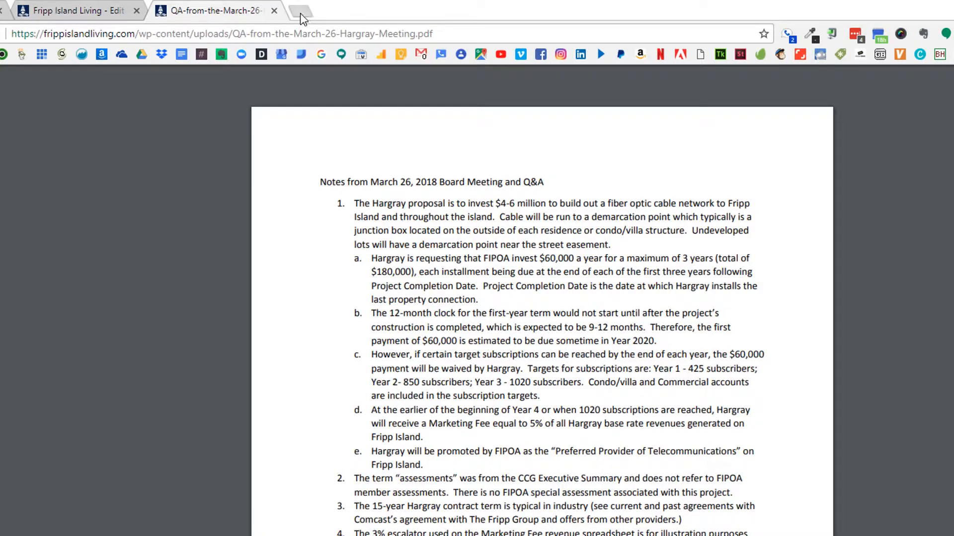
click(274, 10)
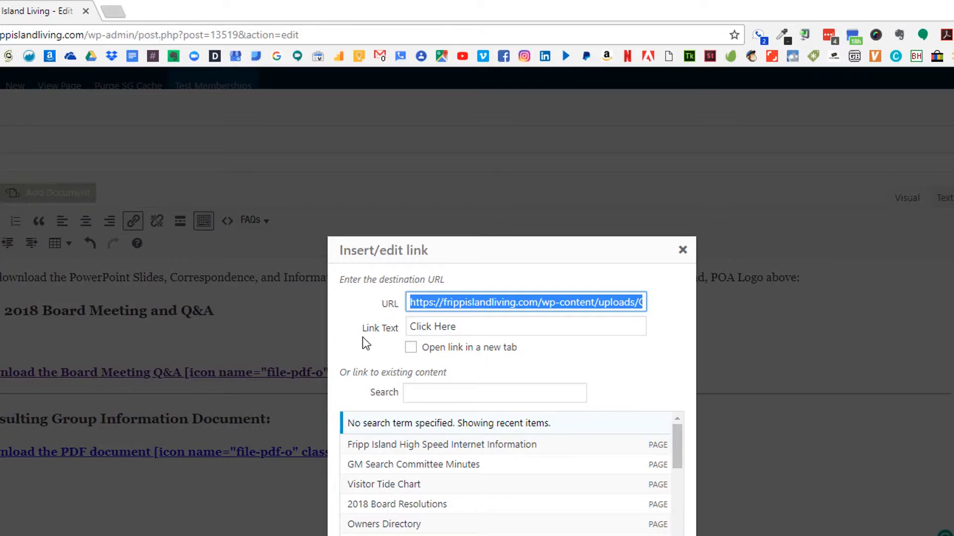
- Load the copied PDF URL once more in a new browser tab, view the document, and return to the link settings
click(111, 11)
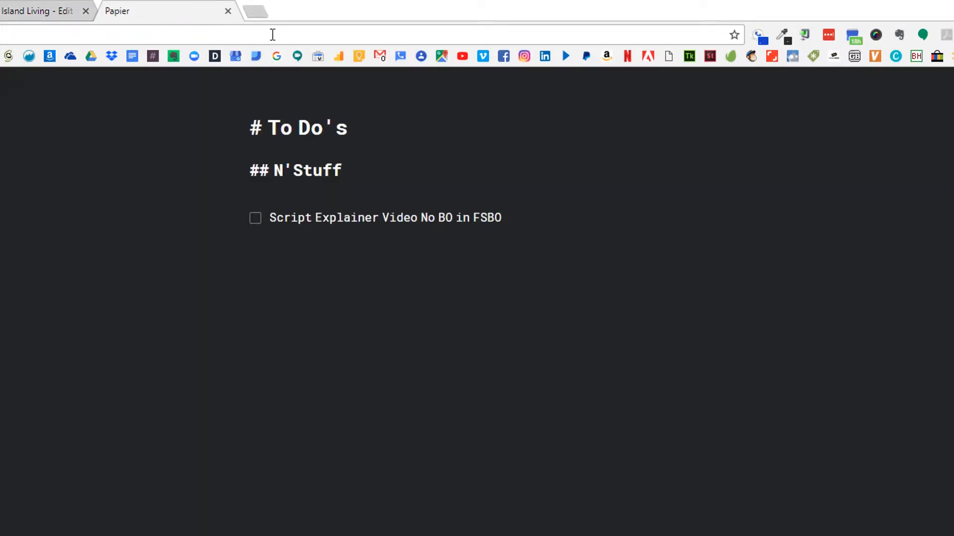
right_click(274, 34)
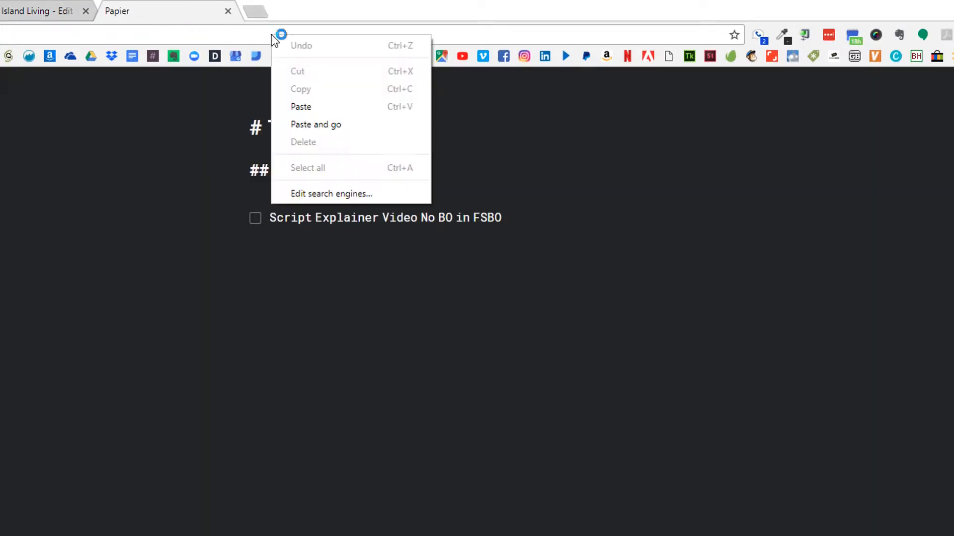
click(326, 123)
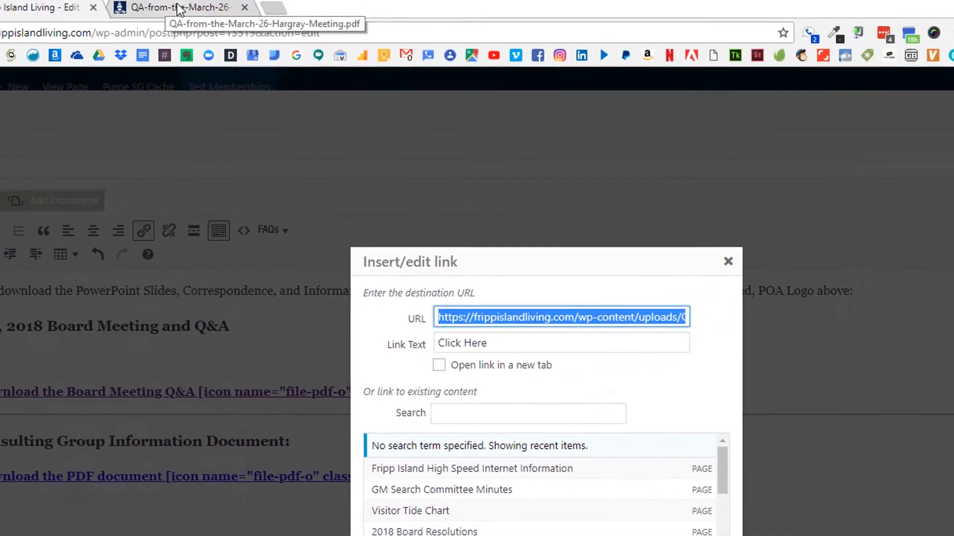
click(178, 9)
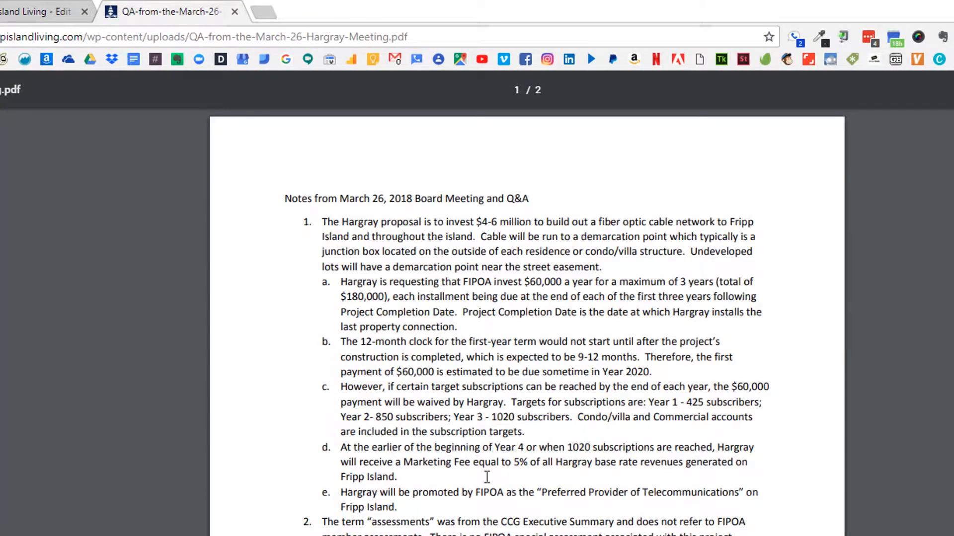
click(235, 12)
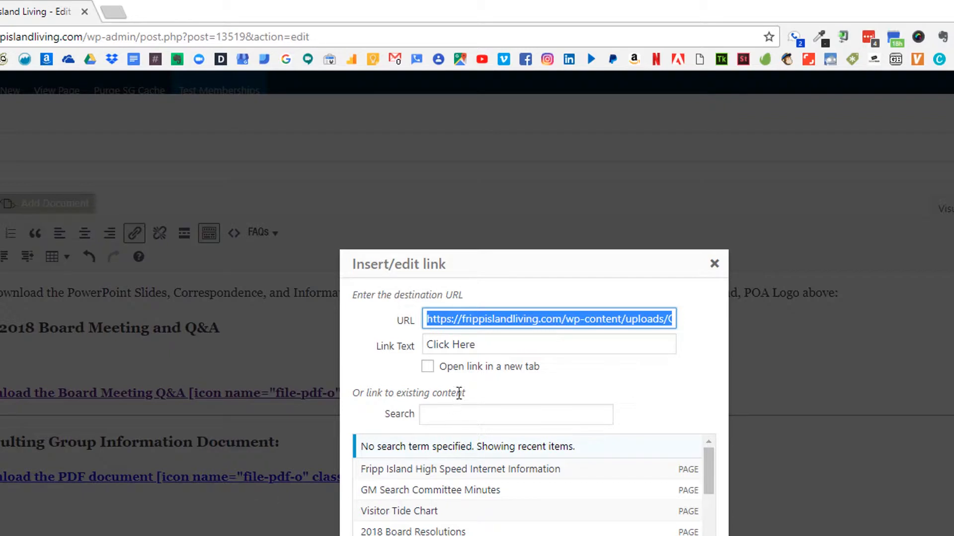
- Set the "Click Here" link to open in a new tab and add it to the text
click(428, 370)
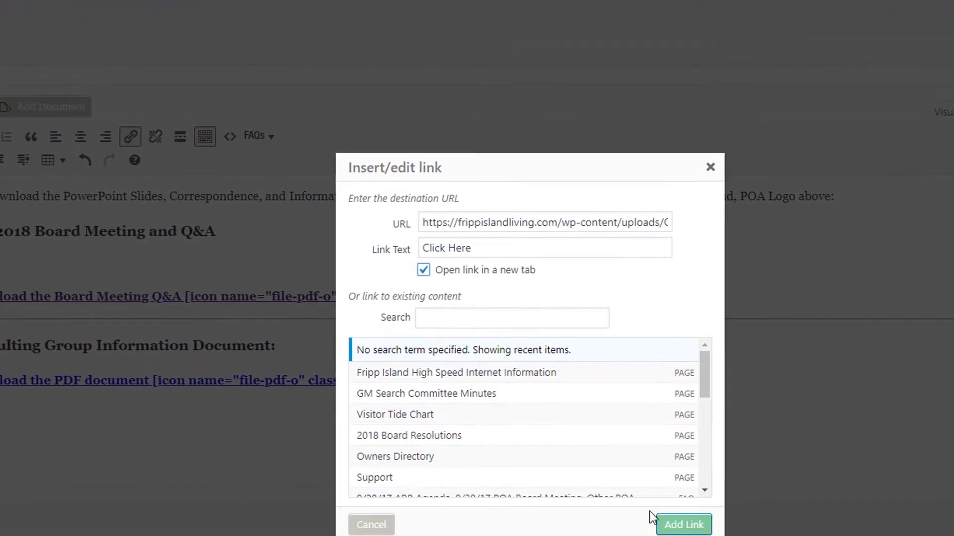
click(673, 480)
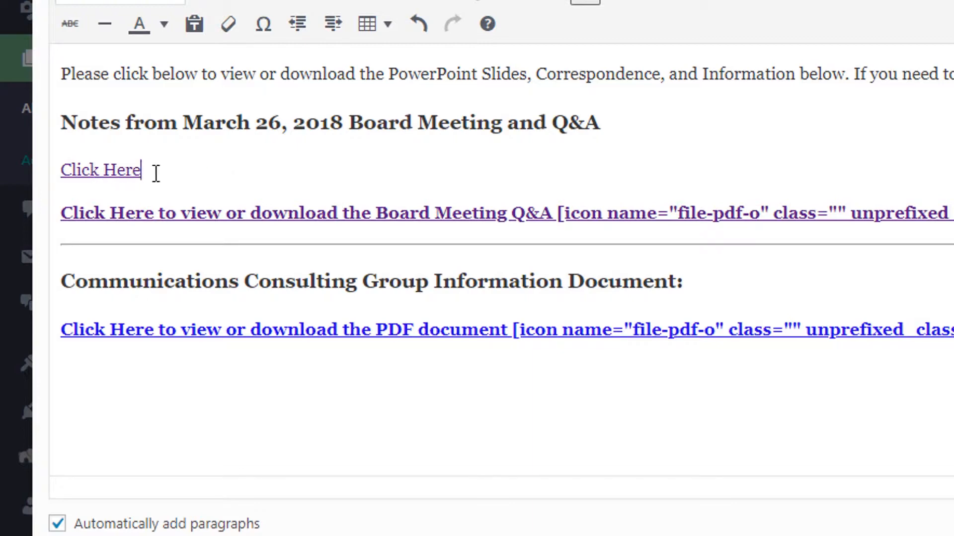
- Make the new "Click Here" link bold and finish editing the SiteOrigin Editor widget
drag(145, 171, 57, 170)
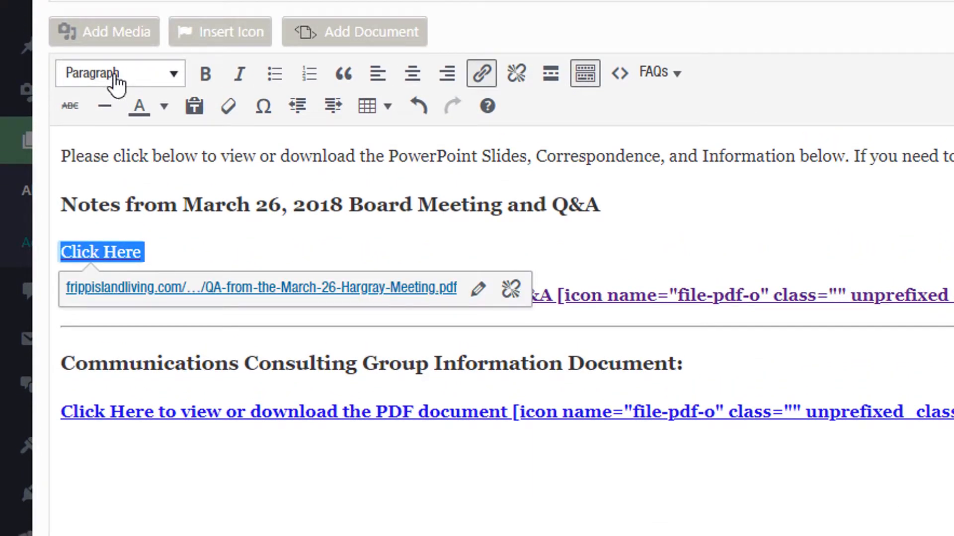
click(205, 74)
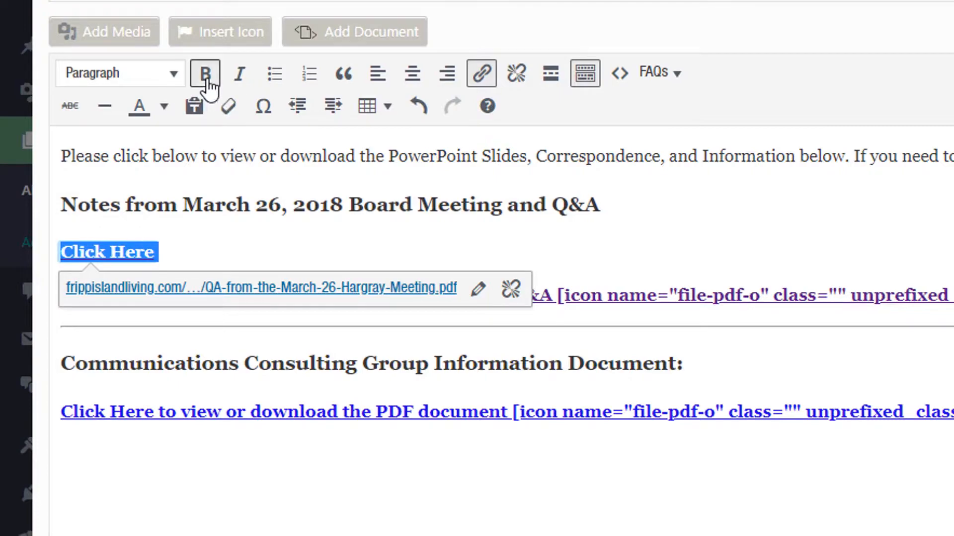
click(273, 229)
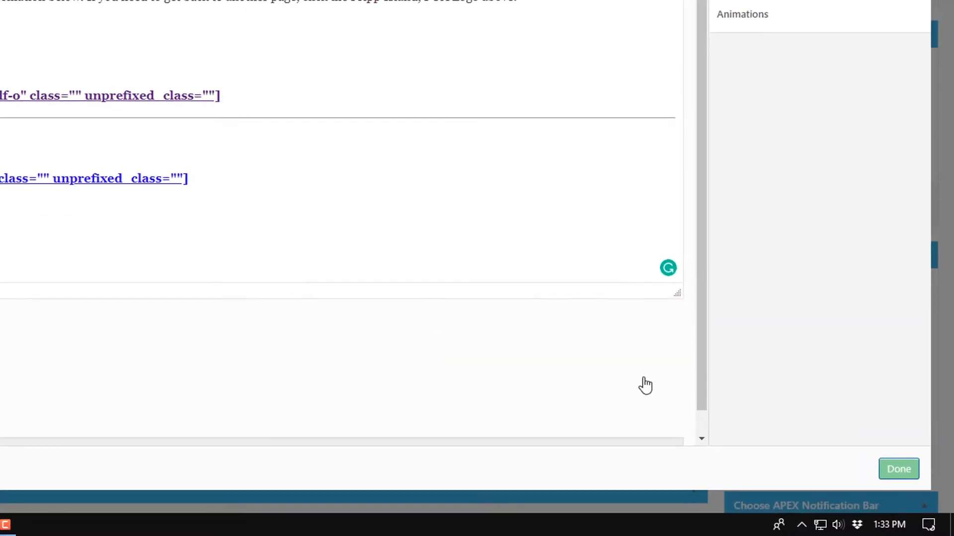
click(899, 470)
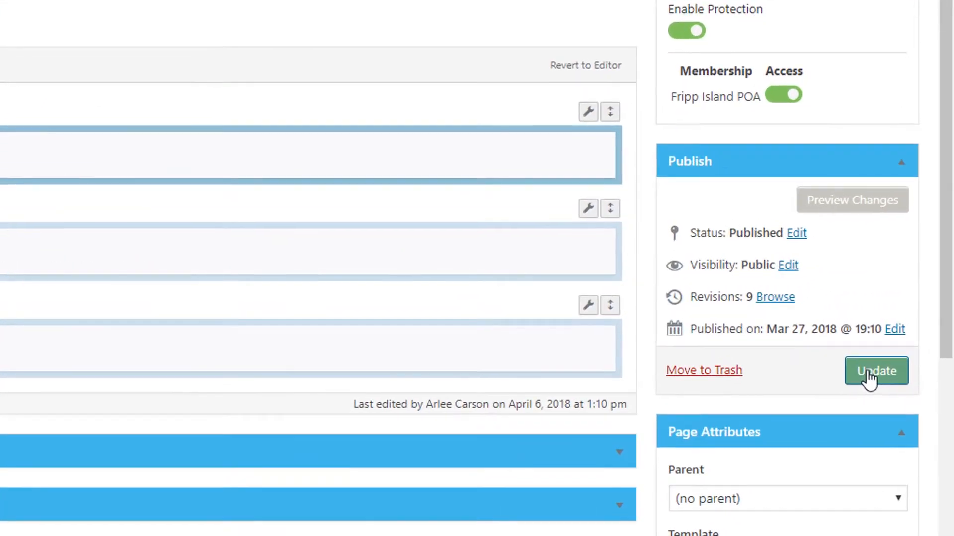
- Update the page, view it live, and test the new "Click Here" link under the March 26 notes heading
click(908, 326)
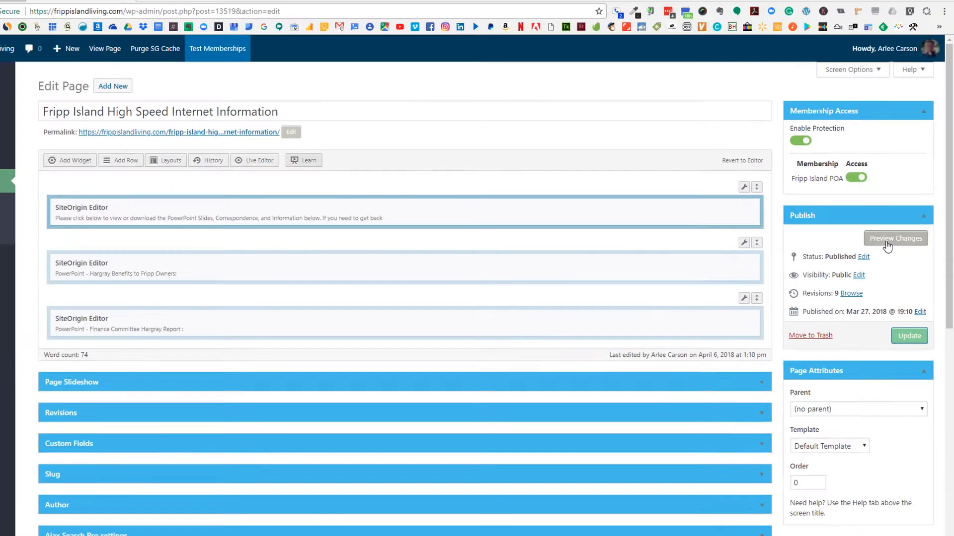
click(838, 213)
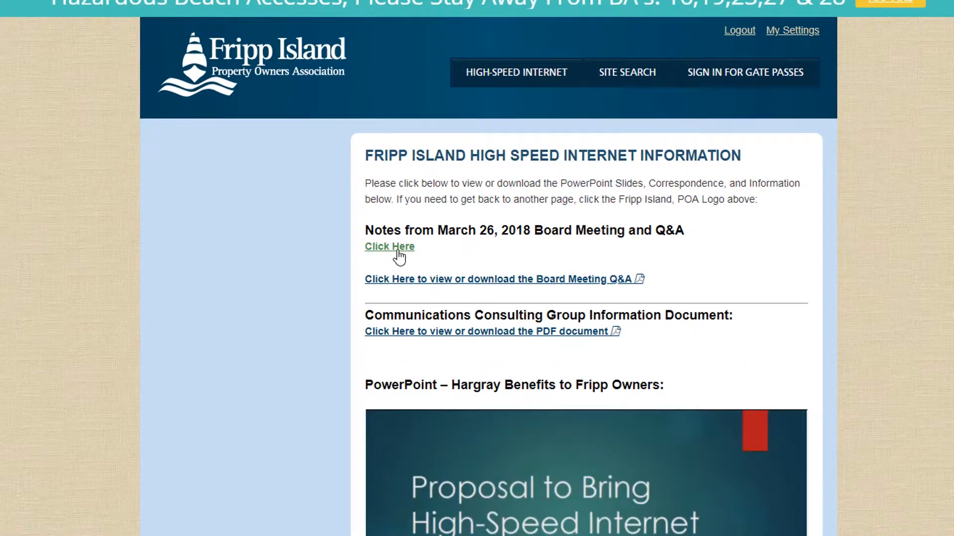
click(404, 248)
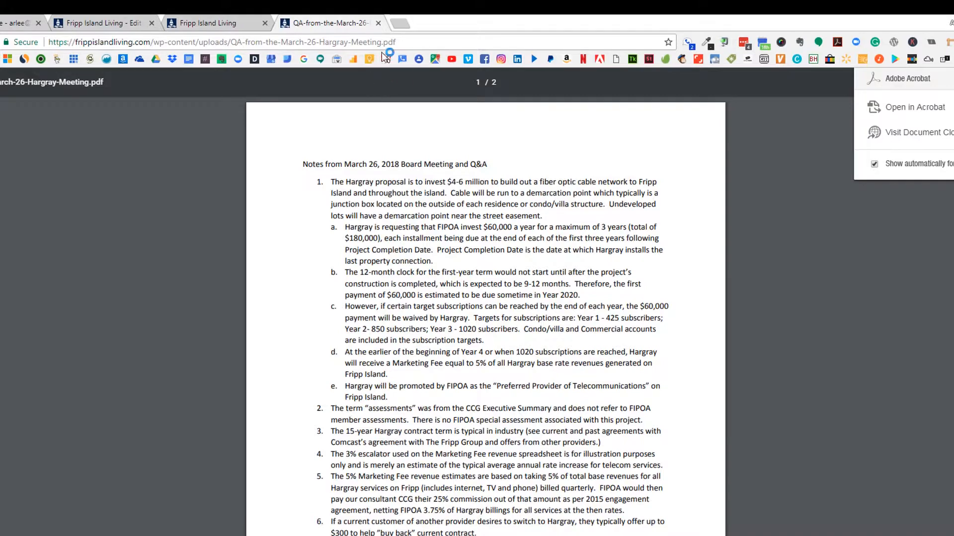
- Close the Q&A PDF and page preview tabs and update the High Speed Internet page
click(377, 23)
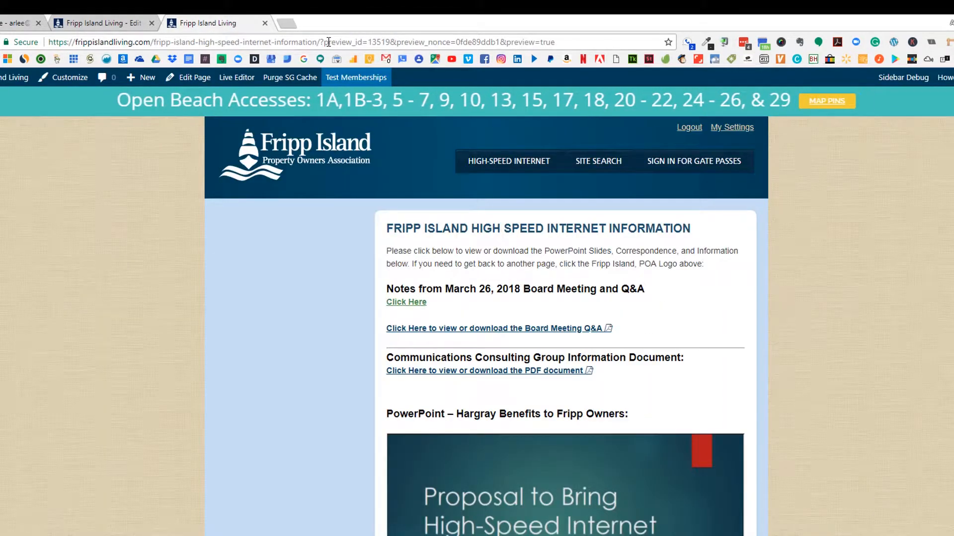
click(264, 22)
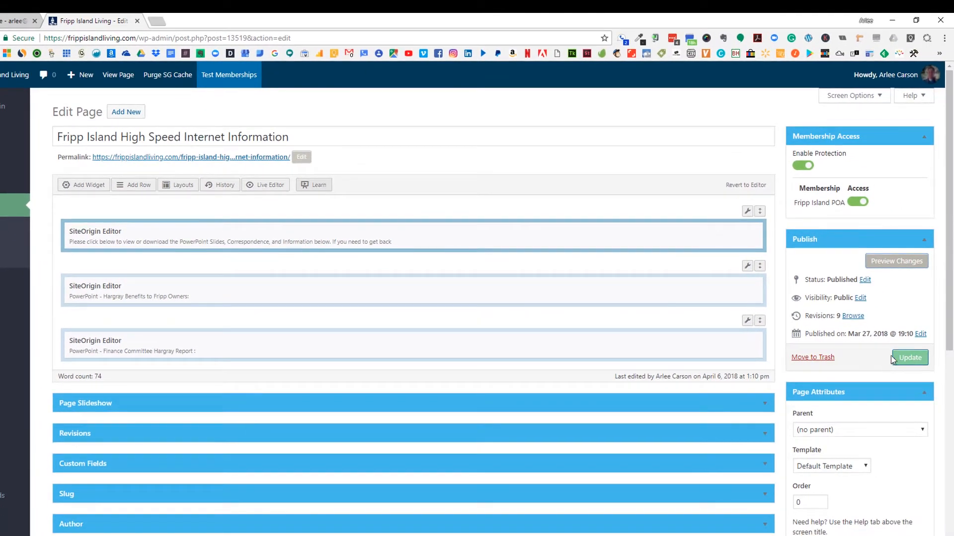
click(910, 362)
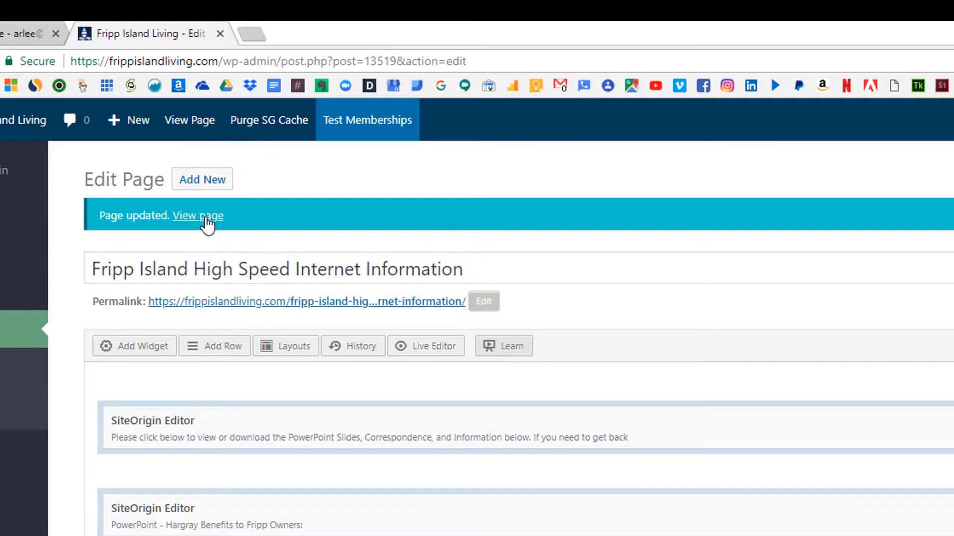
- View the updated page live and test the "Click Here" link under the March 26 notes heading twice, closing the PDF each time
click(207, 219)
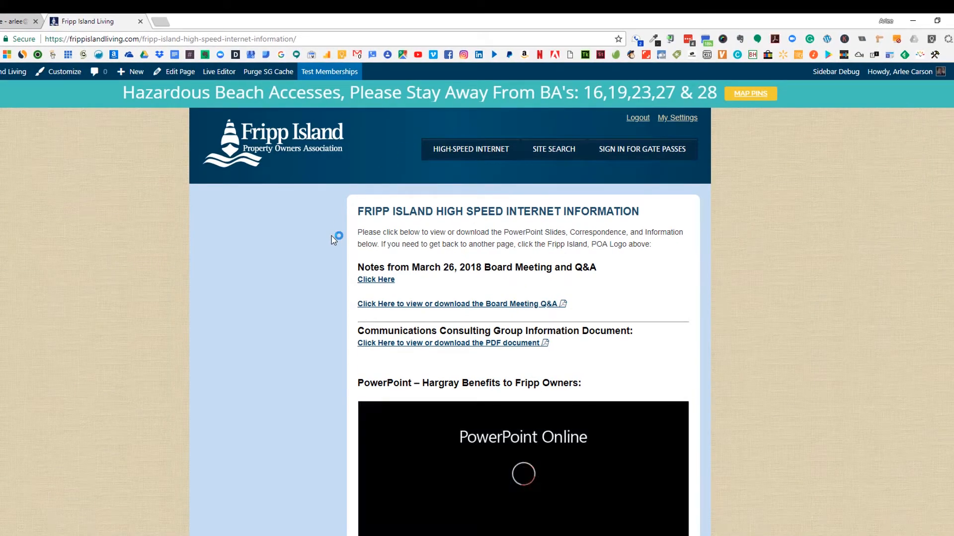
click(378, 281)
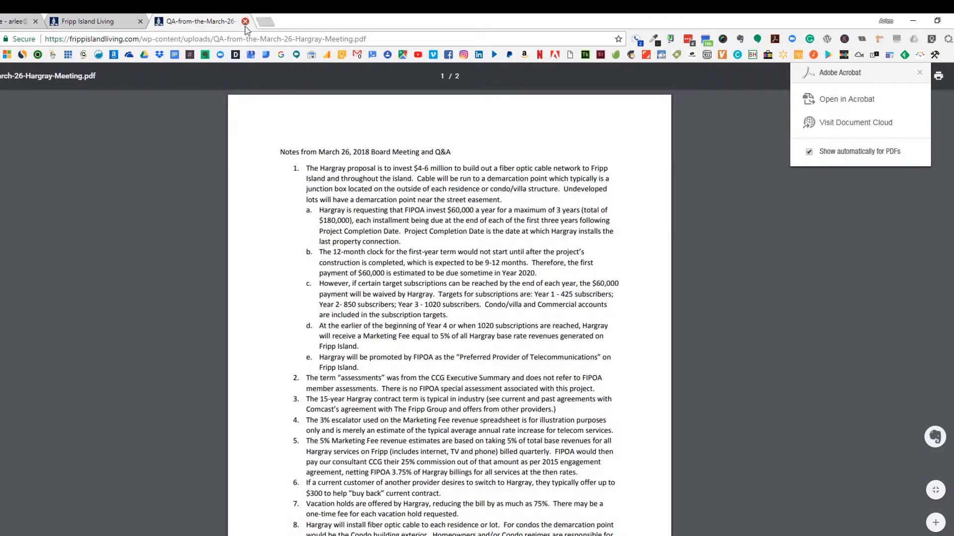
click(245, 21)
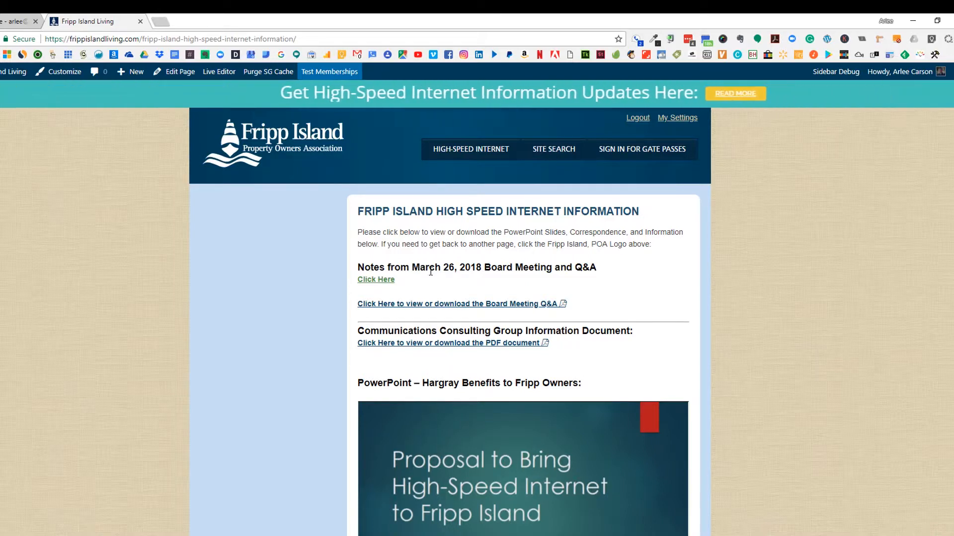
click(393, 281)
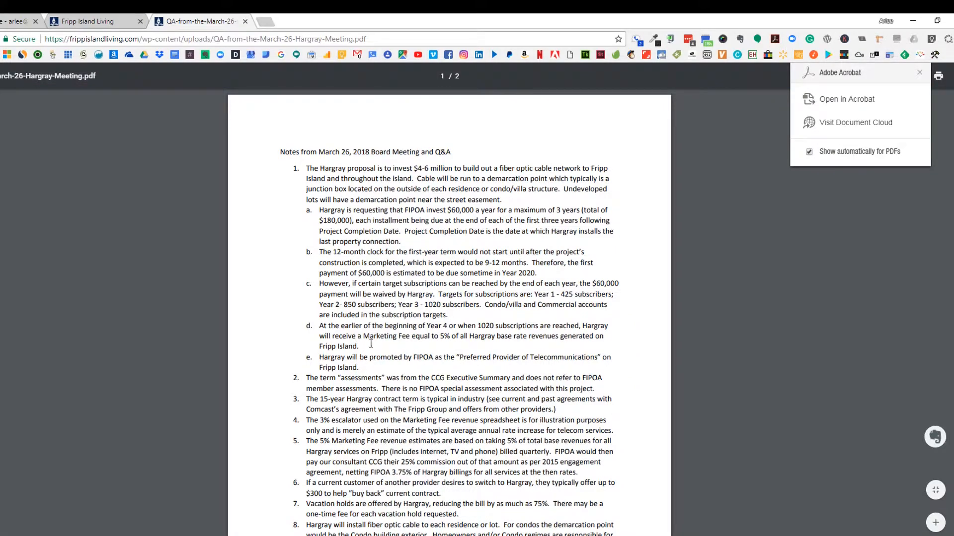
click(245, 22)
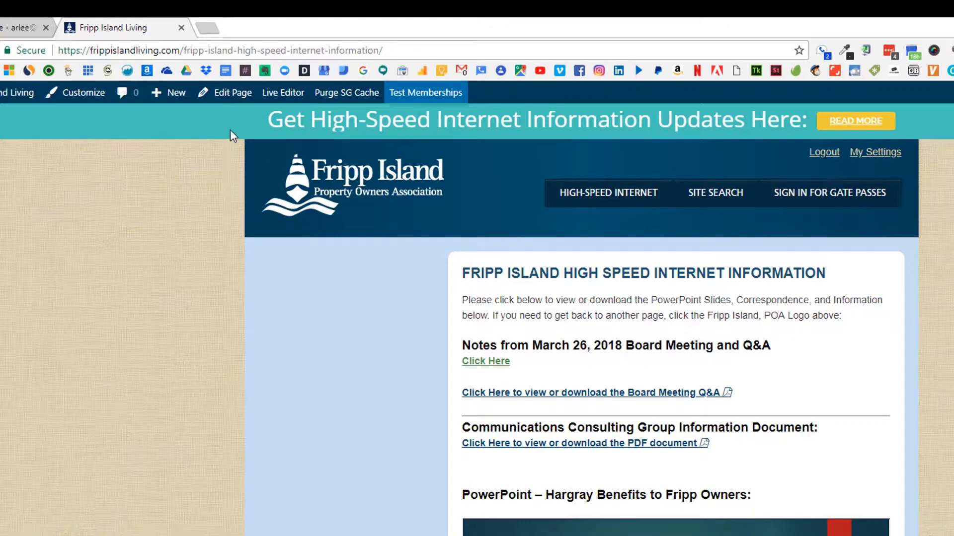
- Open the page for editing and show the first SiteOrigin Editor widget's content in Visual mode
click(220, 100)
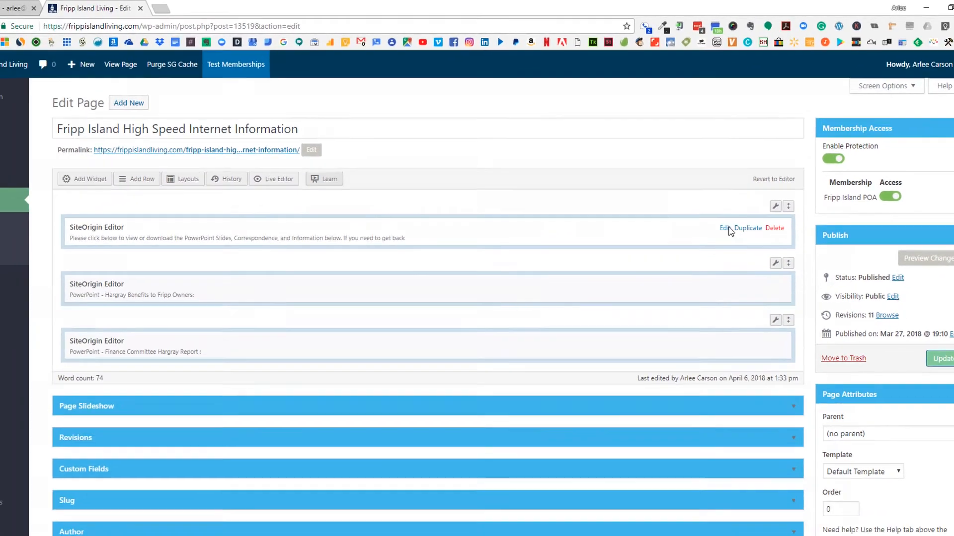
click(640, 269)
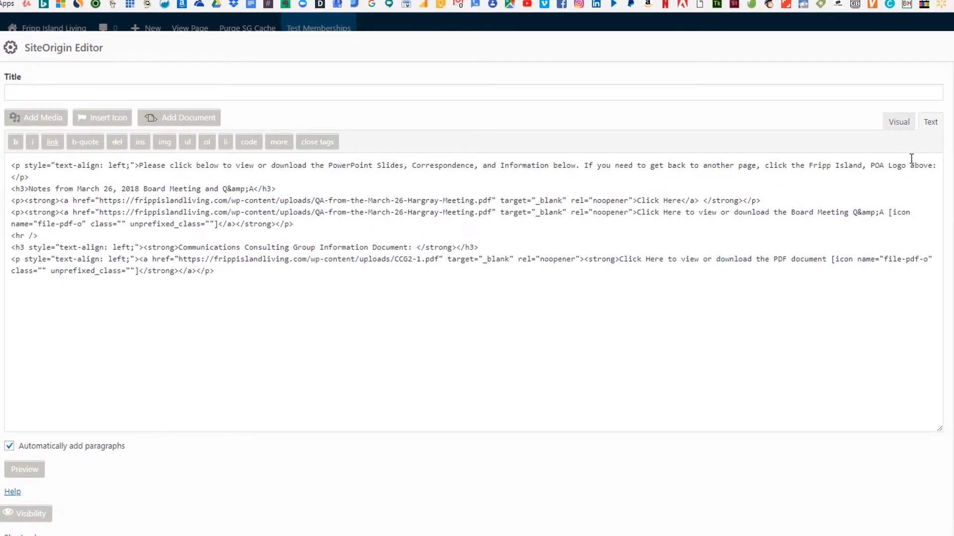
click(899, 122)
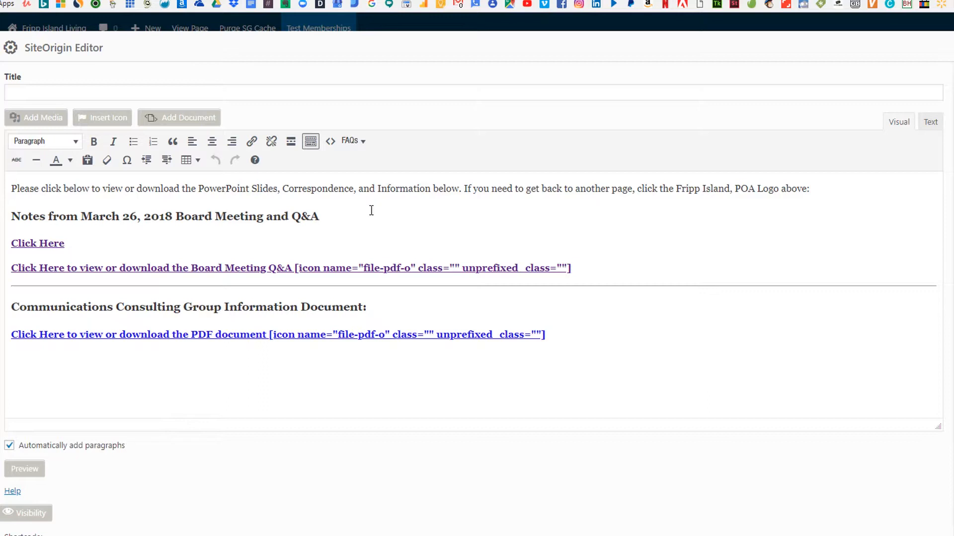
- Compare the widget's HTML code with its visual view, ending in Visual mode
click(928, 123)
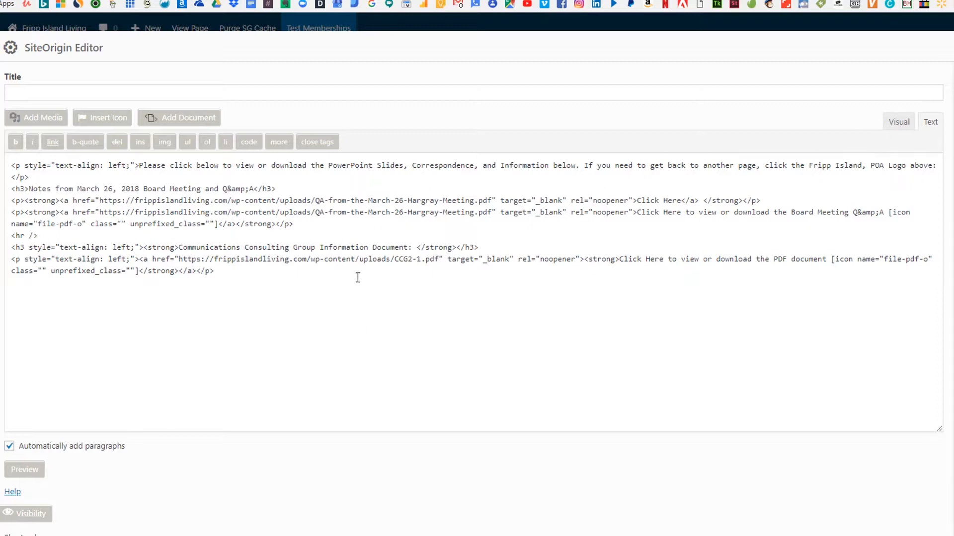
click(899, 123)
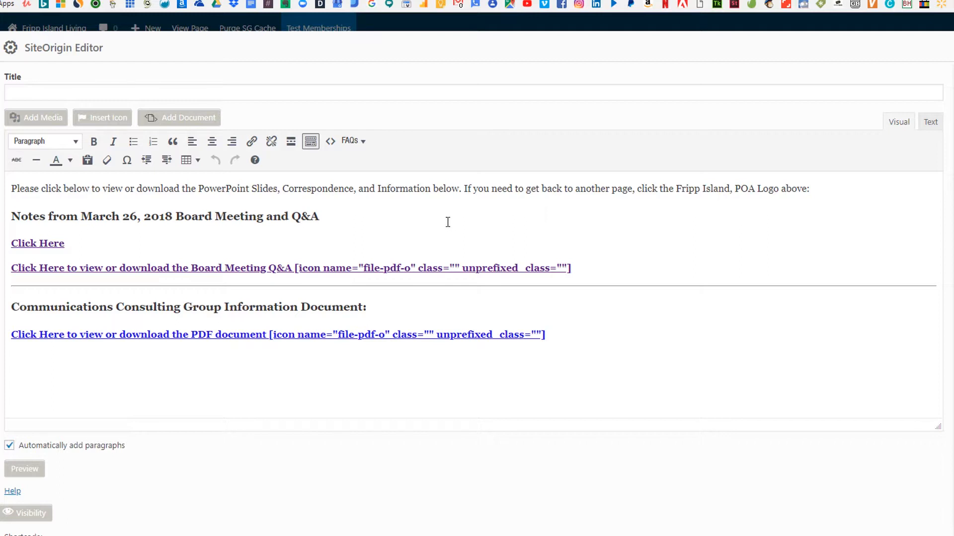
click(928, 124)
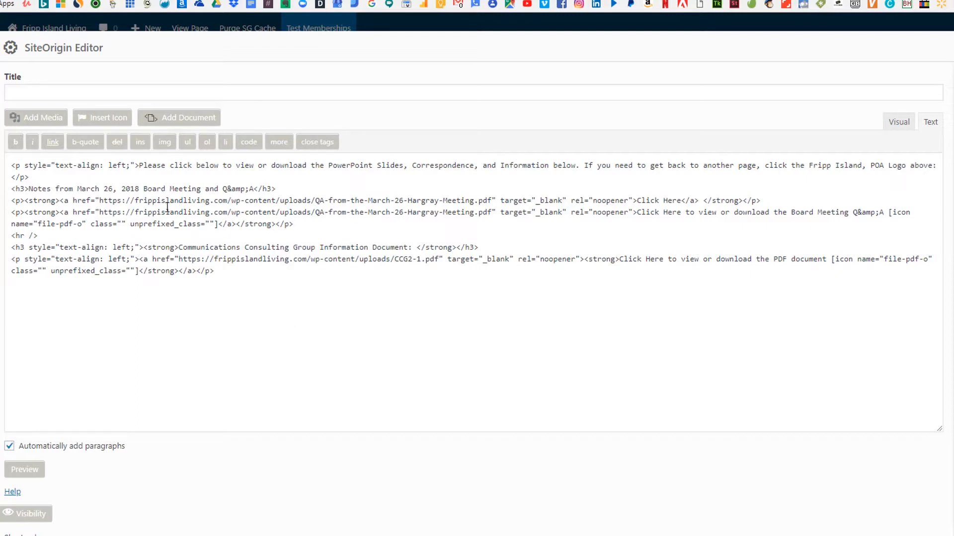
click(899, 121)
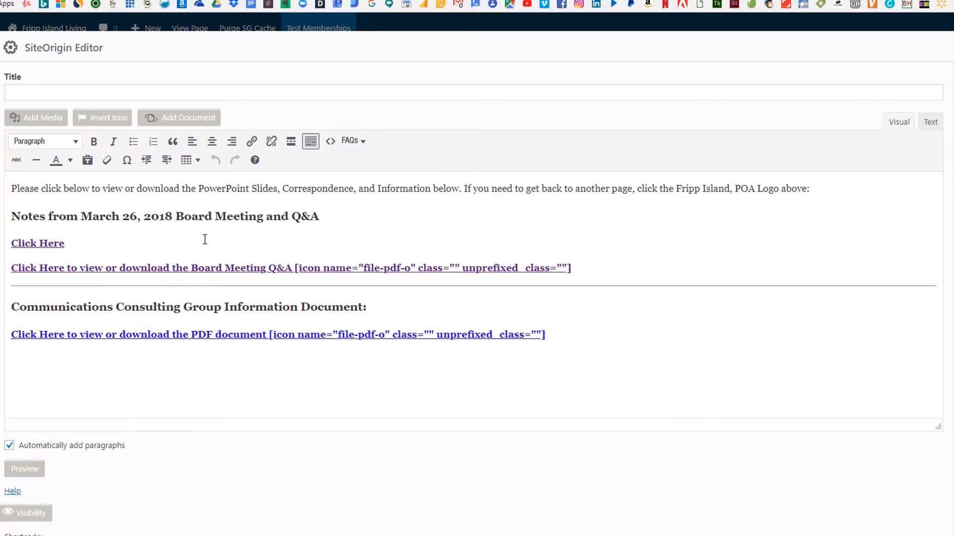
- Delete the short "Click Here" link and its empty line under the March 26 notes heading, and finish editing the widget
click(114, 246)
key(BackSpace)
key(BackSpace)
key(BackSpace)
key(BackSpace)
key(BackSpace)
key(BackSpace)
key(BackSpace)
key(BackSpace)
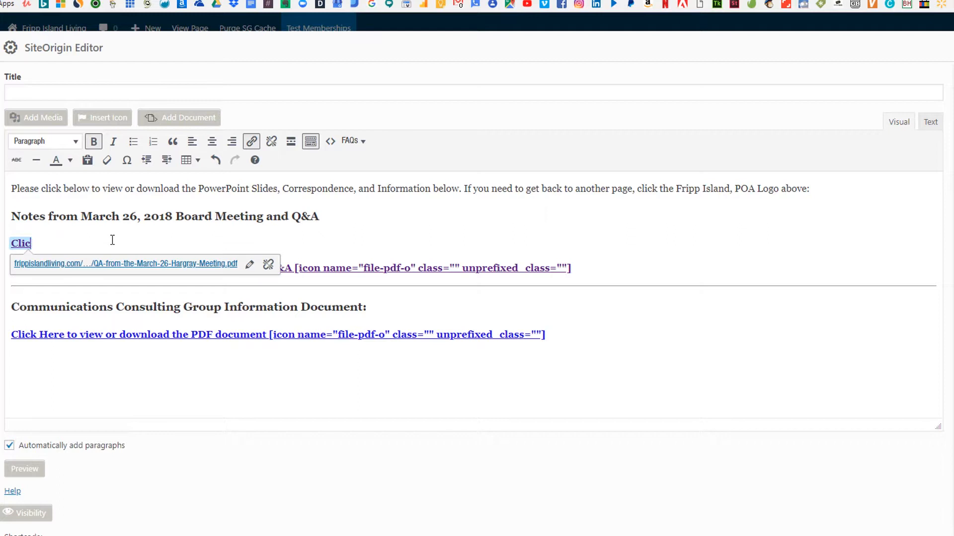
key(BackSpace)
key(BackSpace)
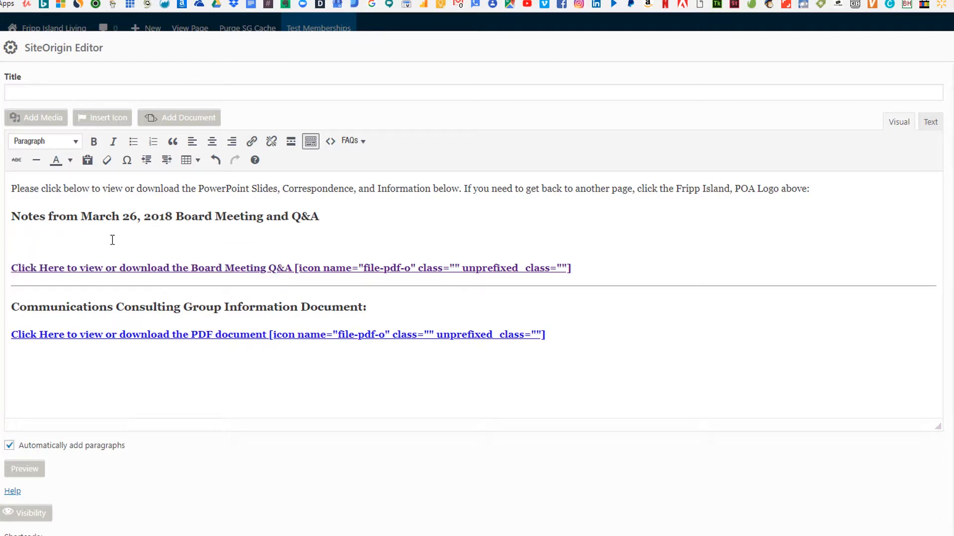
key(BackSpace)
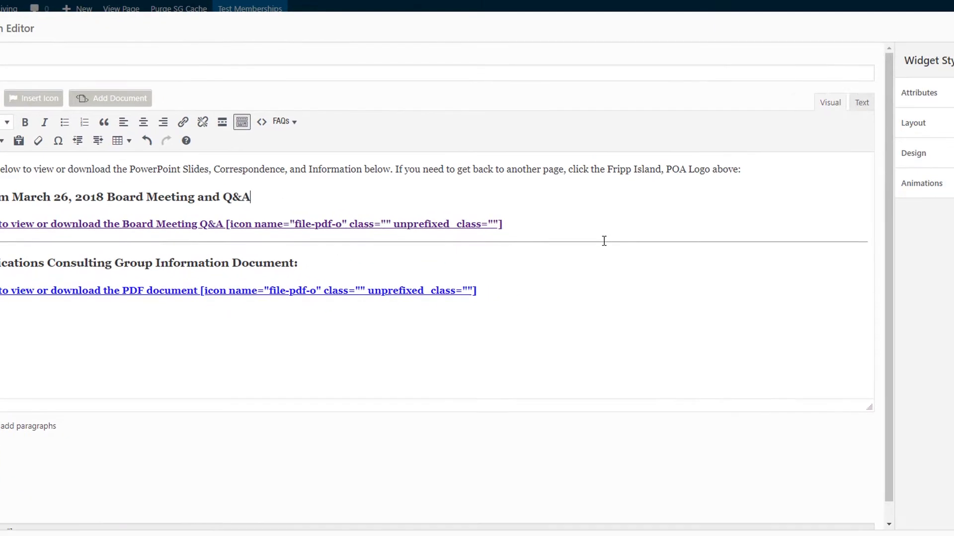
click(932, 516)
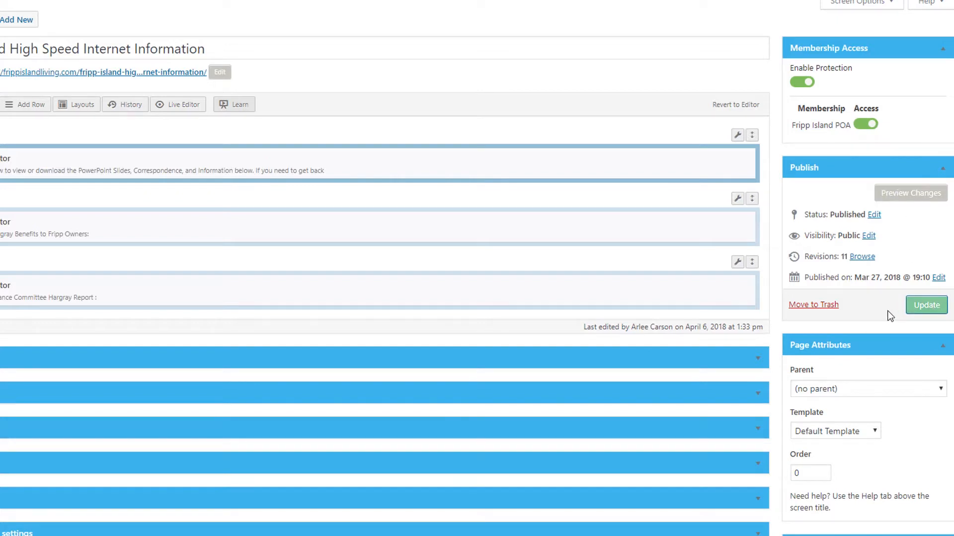
- Update the page, check it live in a new browser tab, and close that tab
click(924, 306)
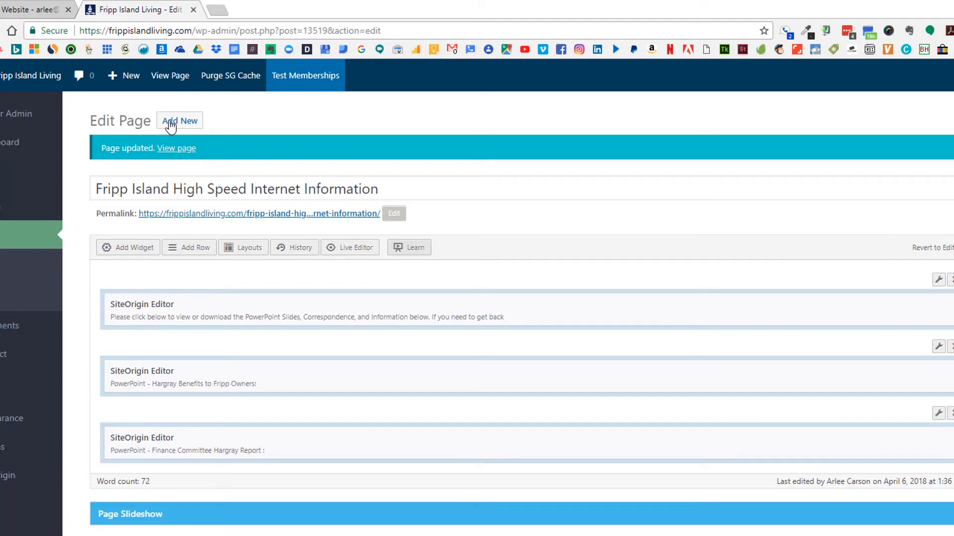
right_click(171, 155)
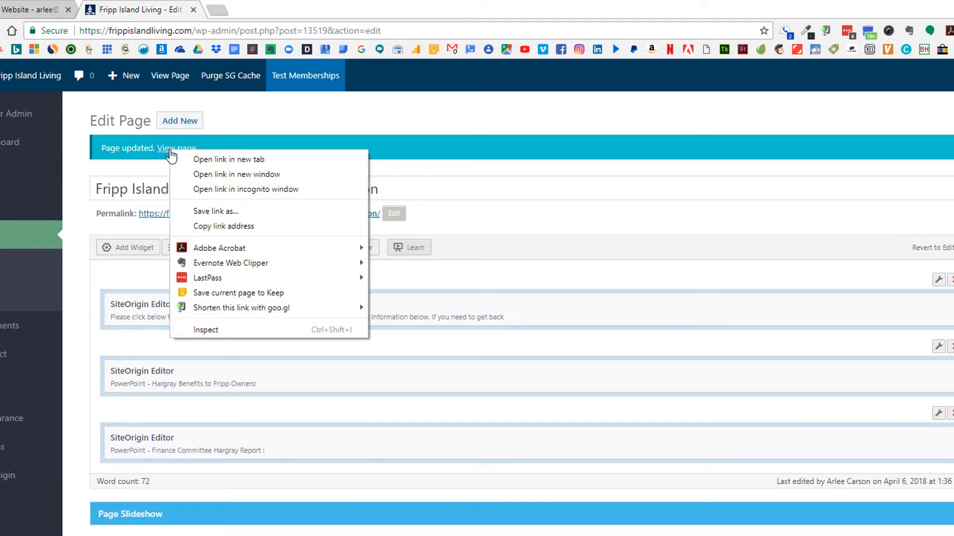
click(201, 159)
click(263, 9)
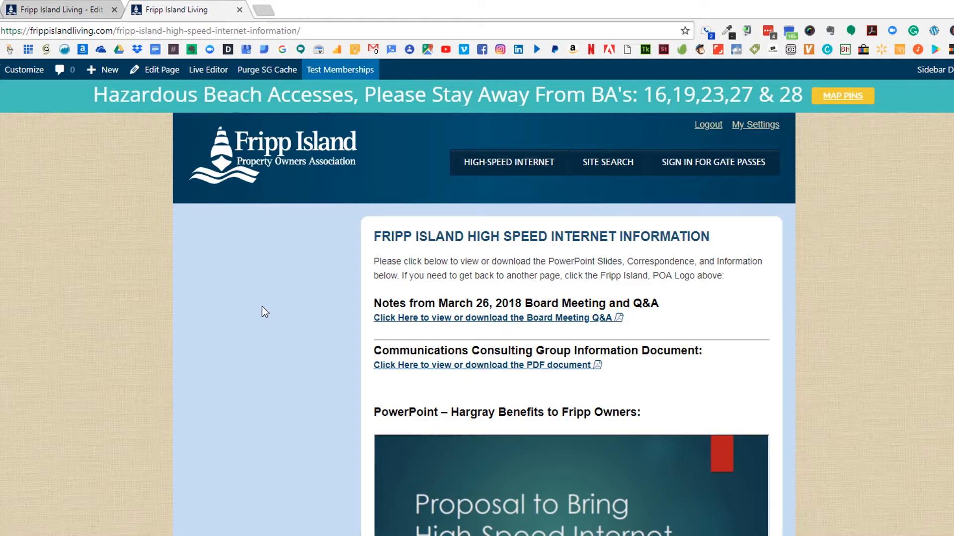
click(240, 10)
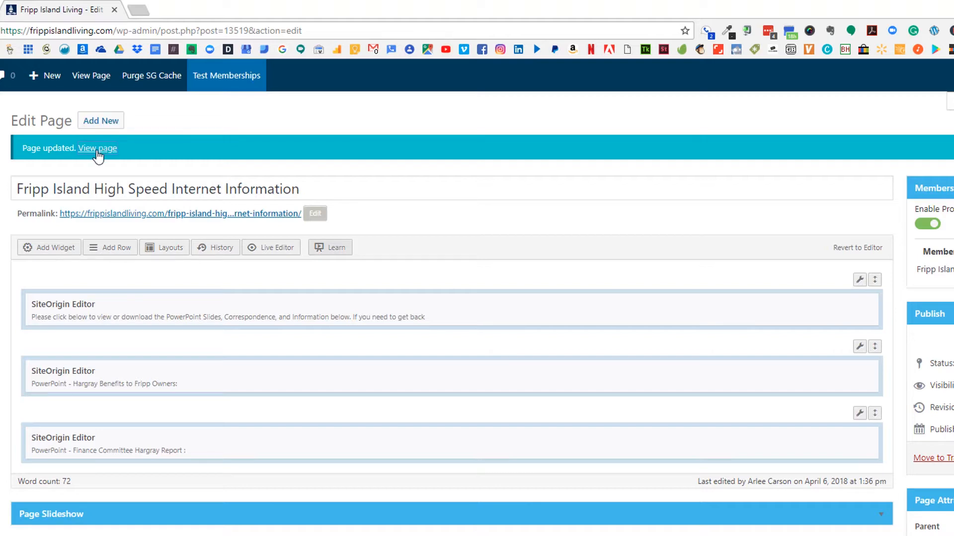
- Open the live page in a new tab again and test the Board Meeting Q&A download link, closing the PDF after viewing
right_click(97, 155)
click(147, 159)
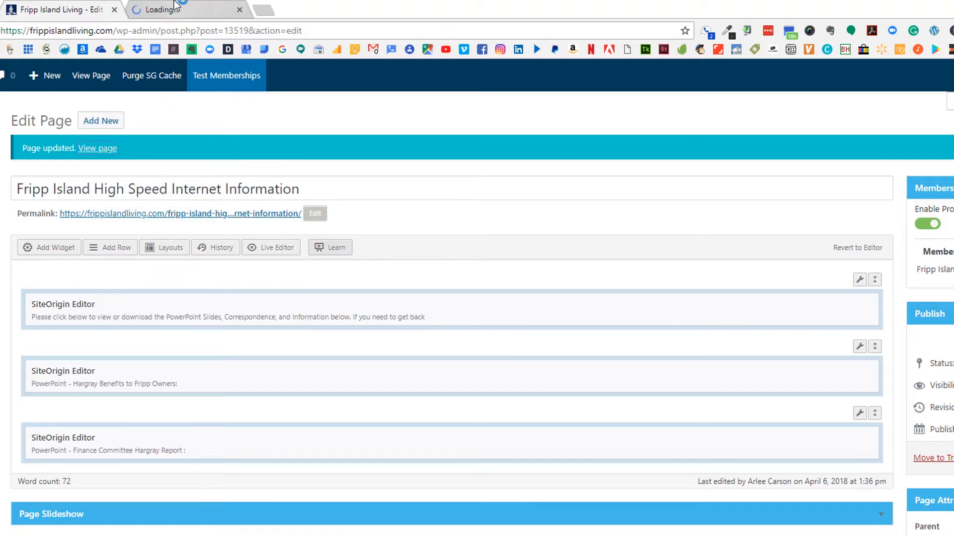
click(175, 8)
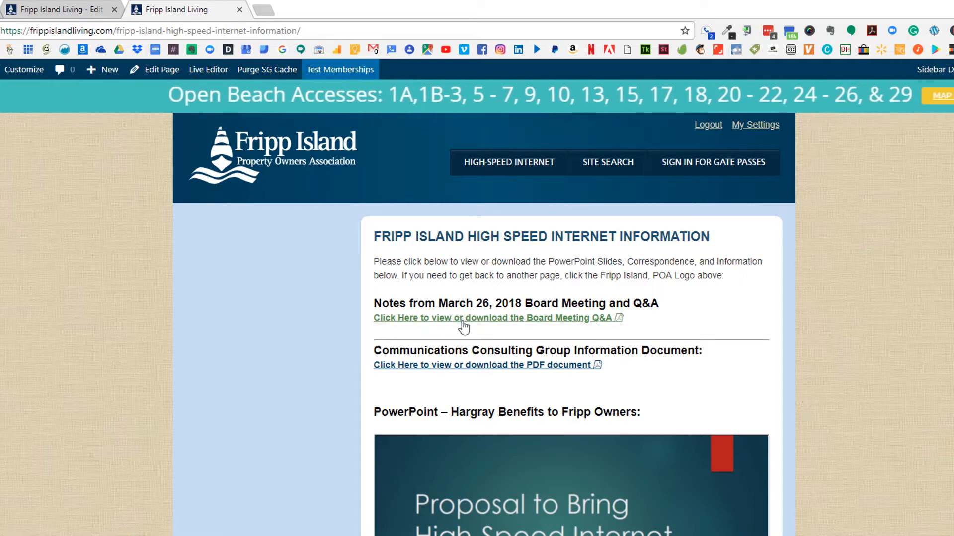
click(463, 322)
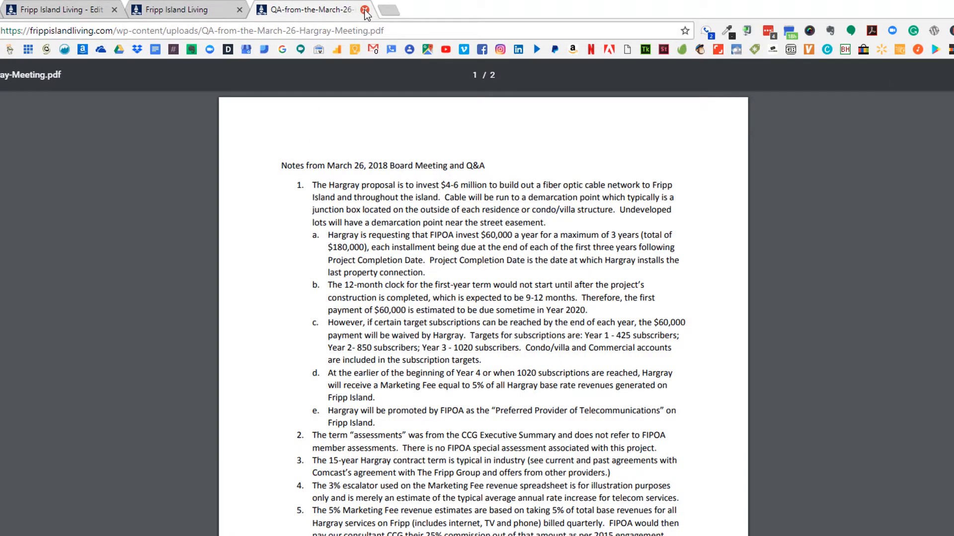
click(365, 10)
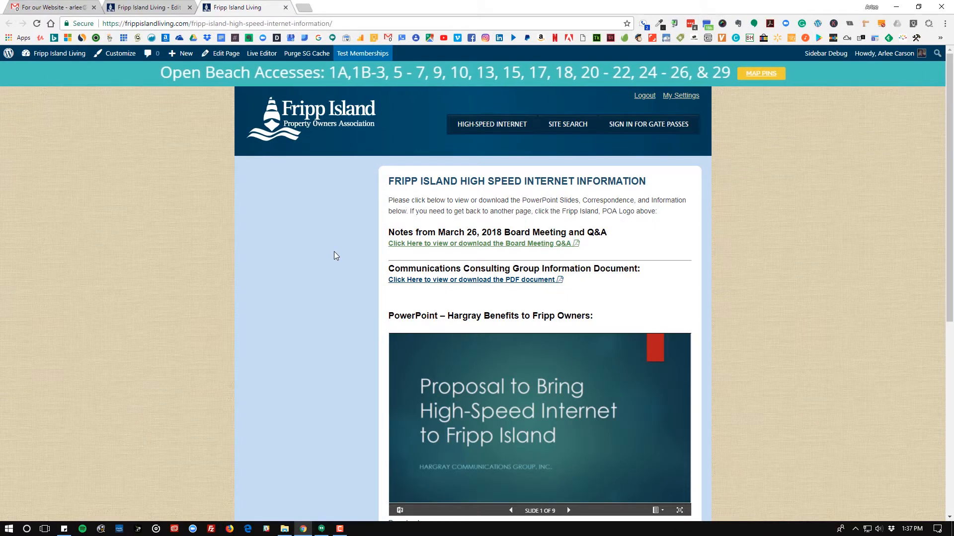
- Return to the page editor, review the first SiteOrigin Editor widget's content, and close the widget without changes
click(171, 8)
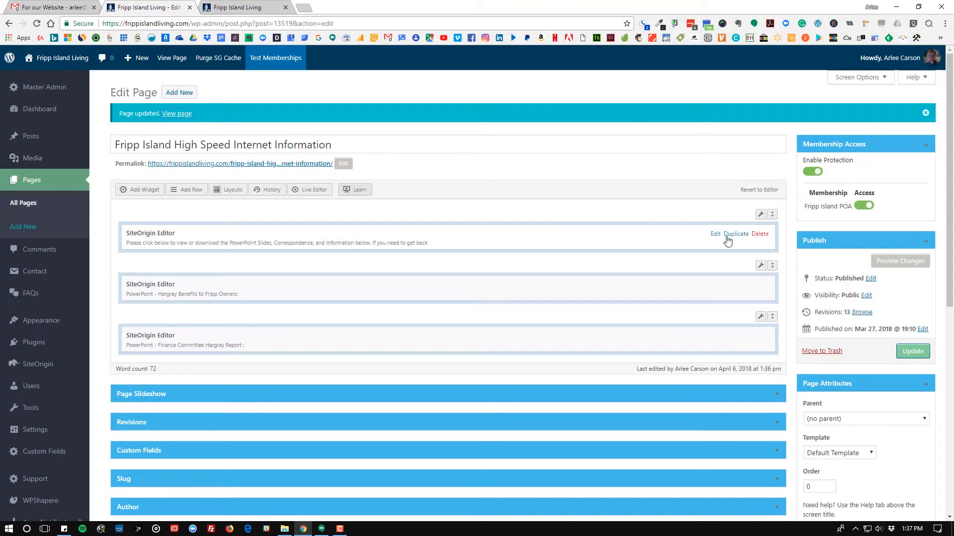
click(715, 234)
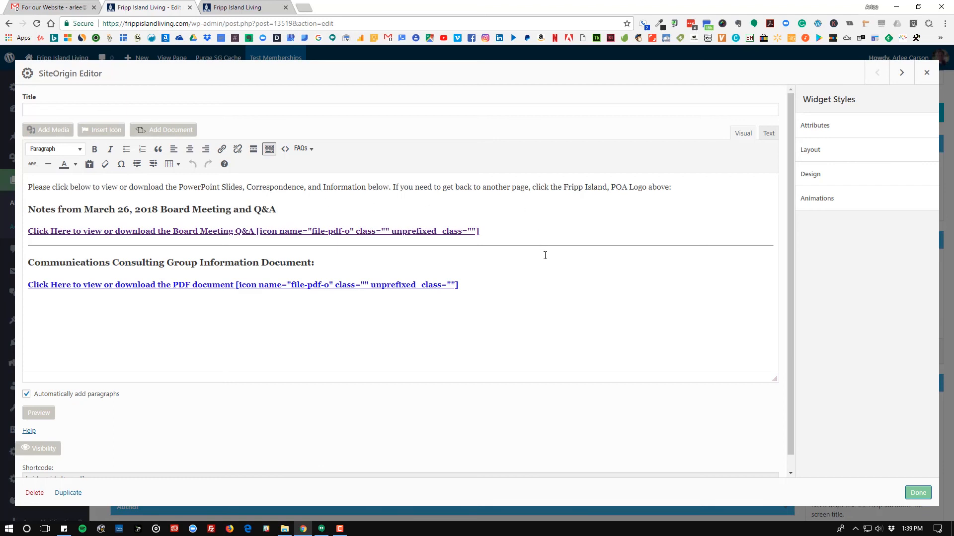
click(917, 492)
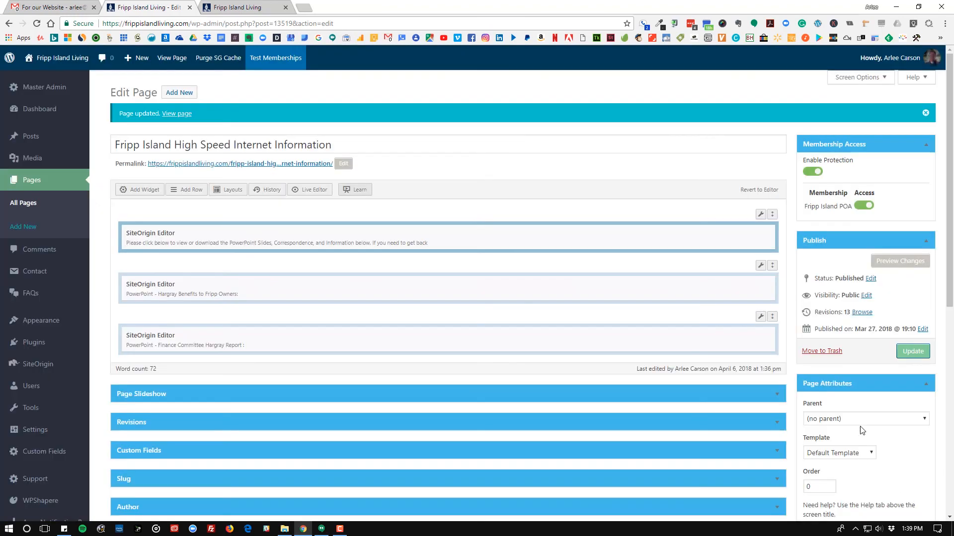